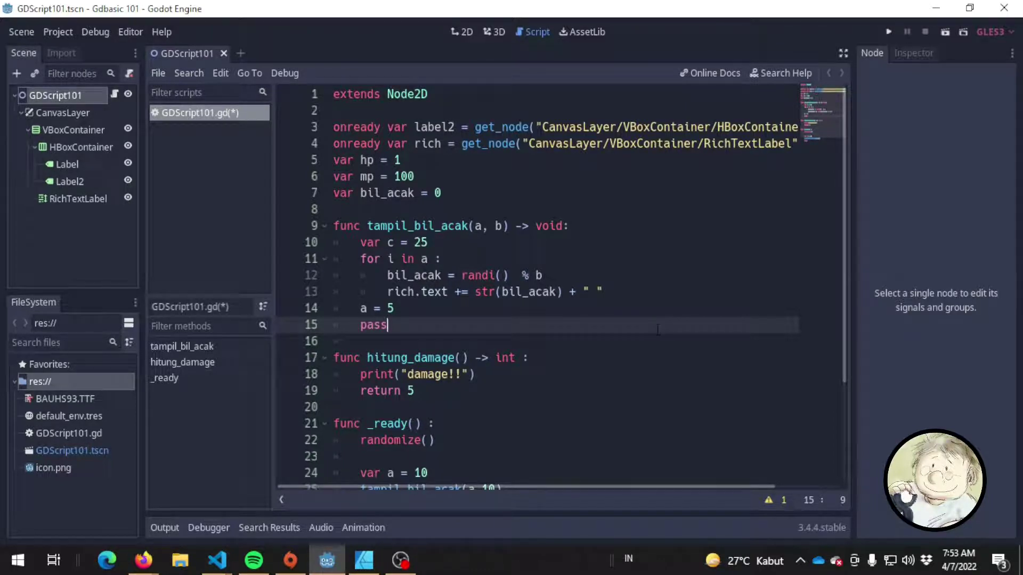
# Inspect the print line in hitung_damage and jump to the tampil_bil_acak definition with F3
pyautogui.click(394, 374)
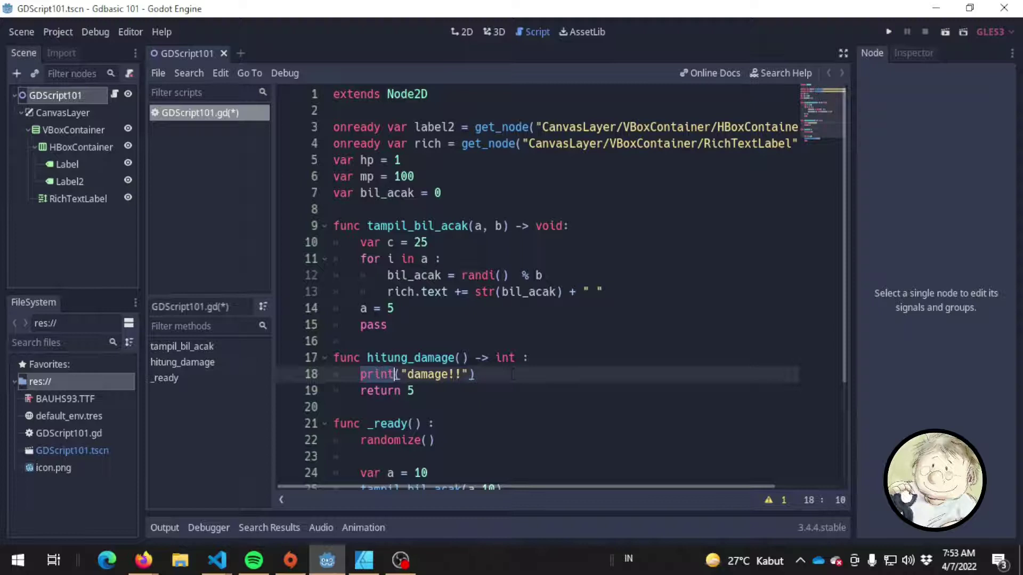
pyautogui.scroll(-1, 498, 329)
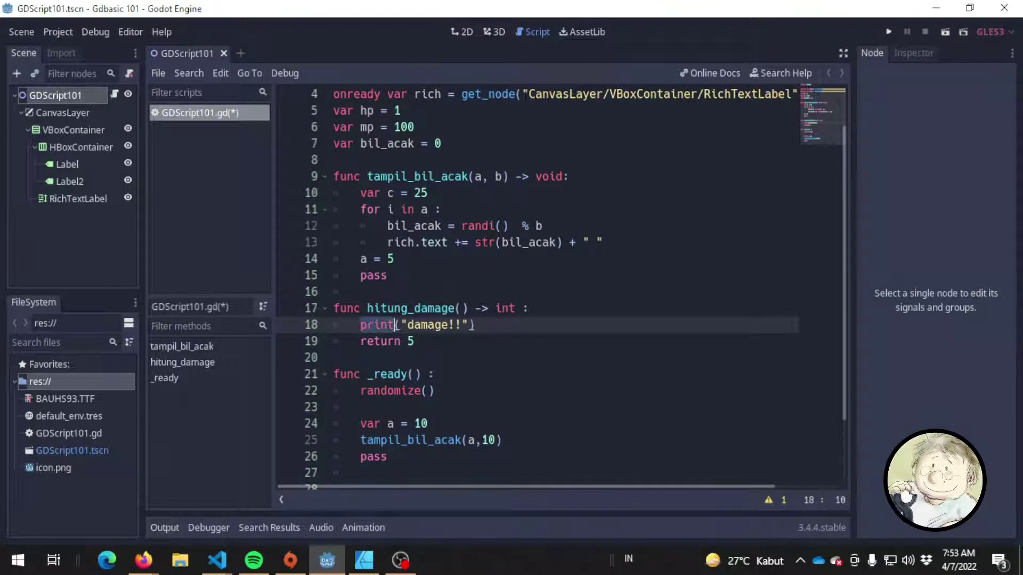
pyautogui.press('End')
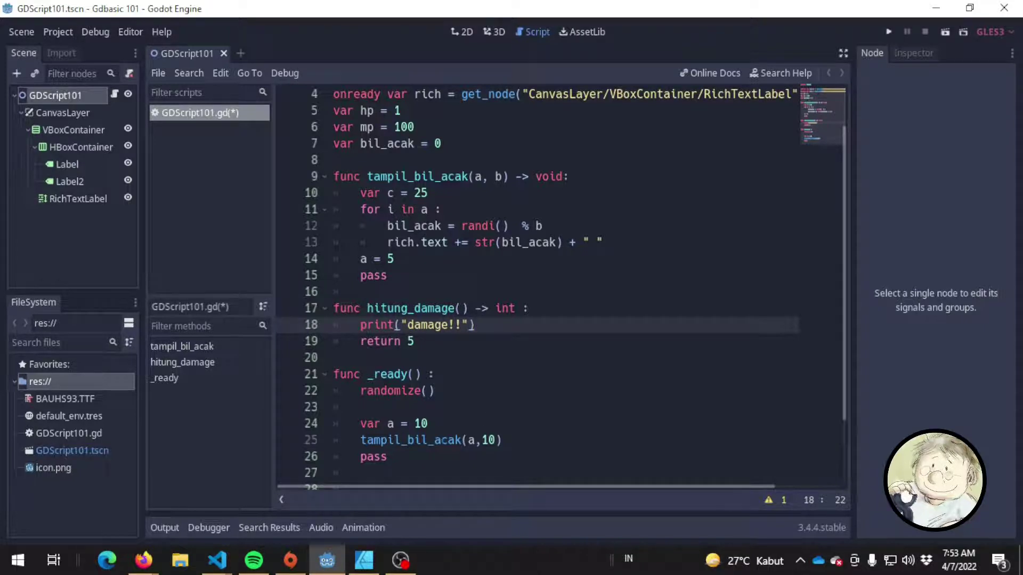
pyautogui.doubleClick(461, 440)
pyautogui.press('F3')
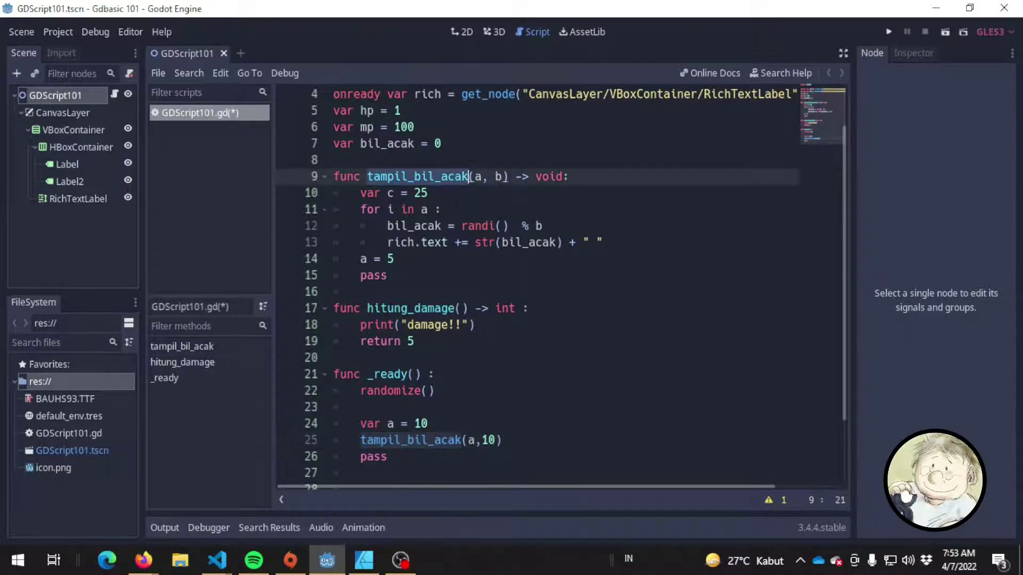
pyautogui.click(502, 325)
pyautogui.tripleClick(502, 325)
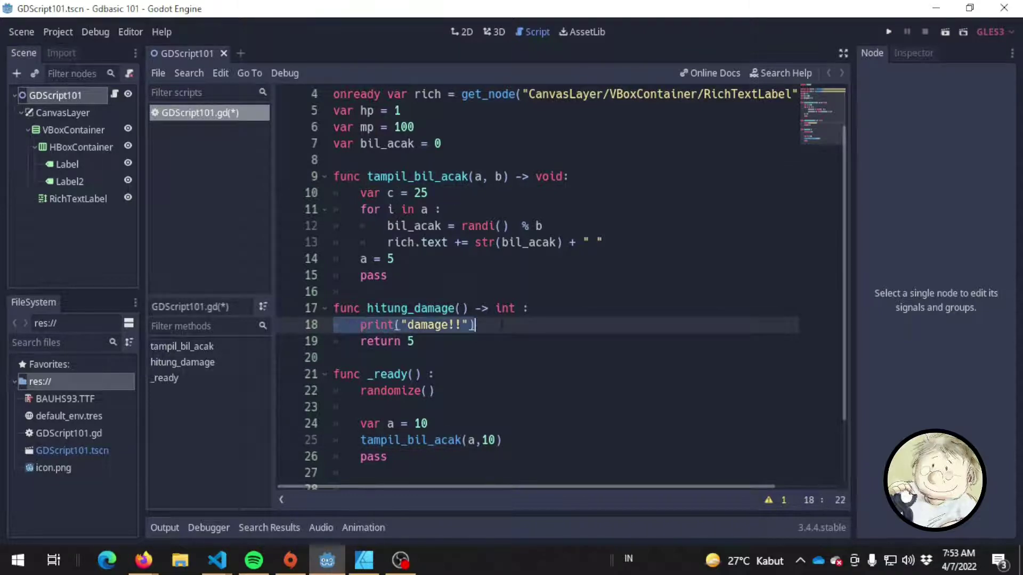
pyautogui.click(502, 325)
pyautogui.doubleClick(461, 440)
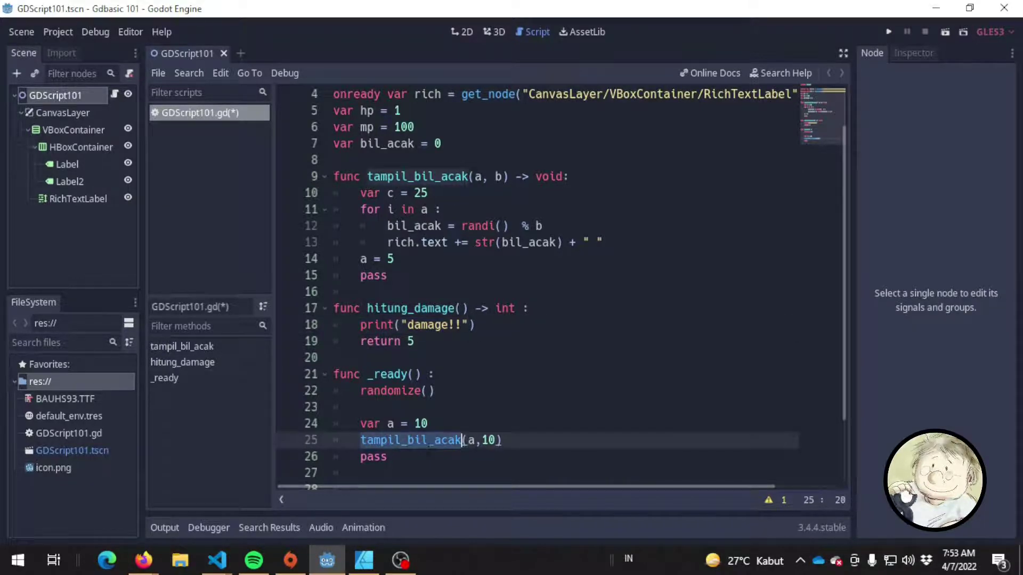
pyautogui.moveTo(462, 440); pyautogui.dragTo(503, 440)
pyautogui.click(507, 445)
pyautogui.click(533, 342)
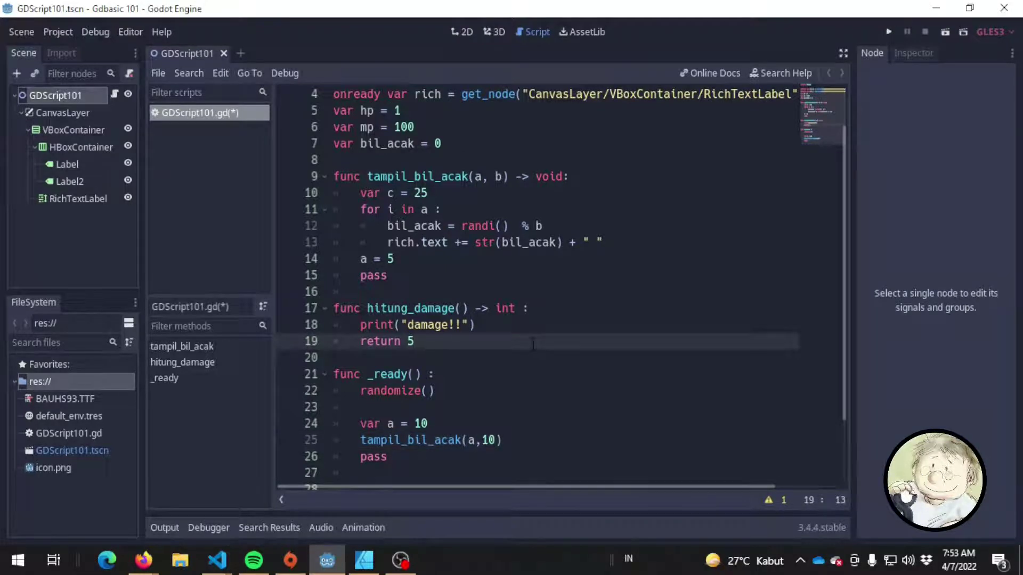
pyautogui.click(510, 325)
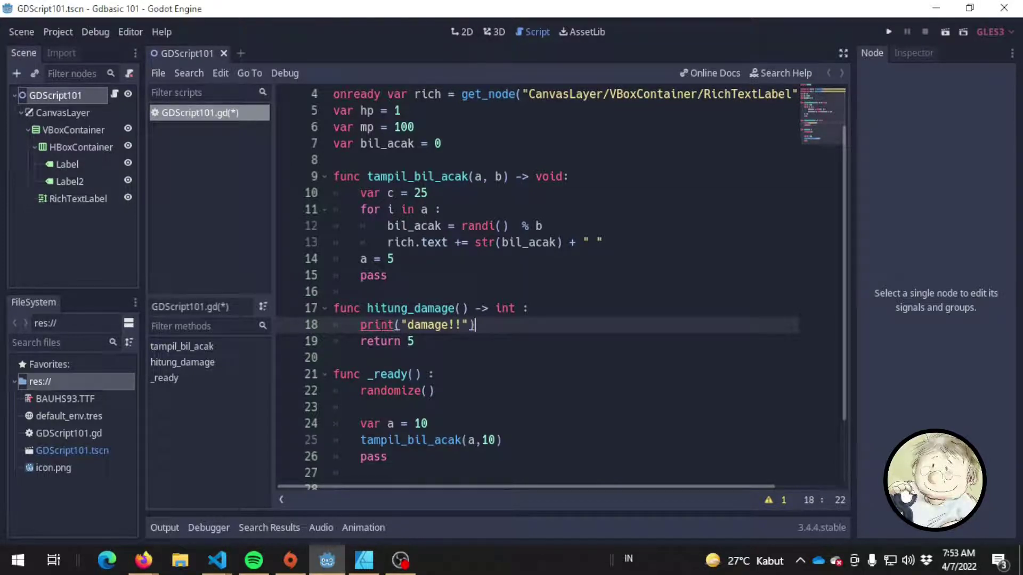
pyautogui.keyDown('ctrl'); pyautogui.click(380, 327); pyautogui.keyUp('ctrl')
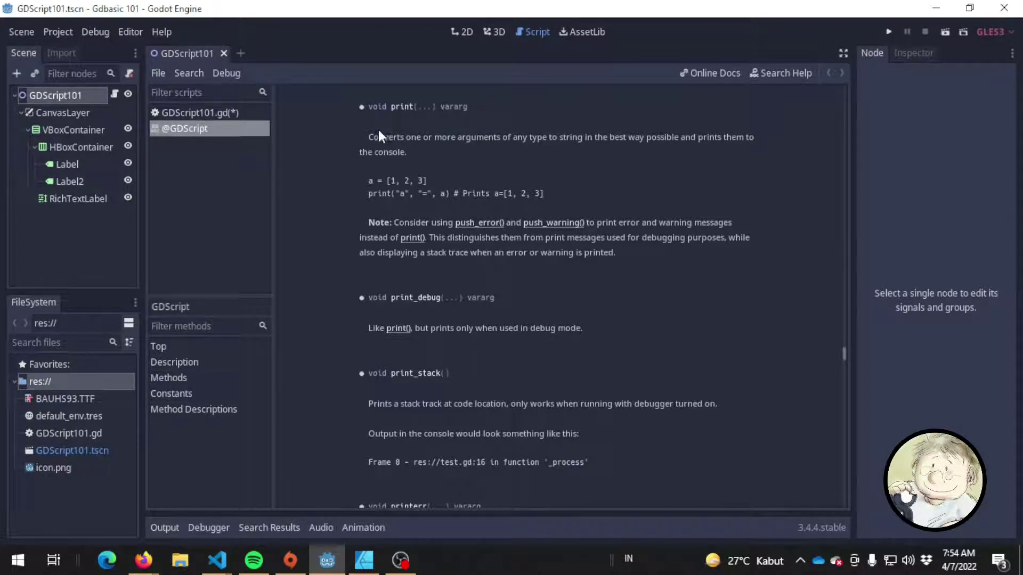
# Highlight the print() description sentence and its example code in the reference
pyautogui.moveTo(369, 138); pyautogui.dragTo(687, 138)
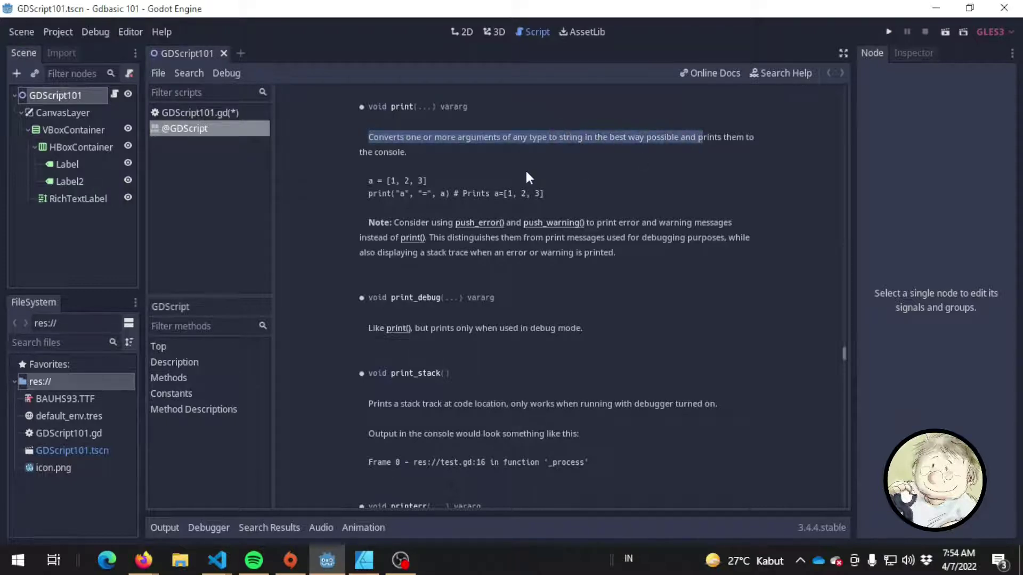
pyautogui.moveTo(350, 178); pyautogui.dragTo(621, 189)
pyautogui.click(361, 223)
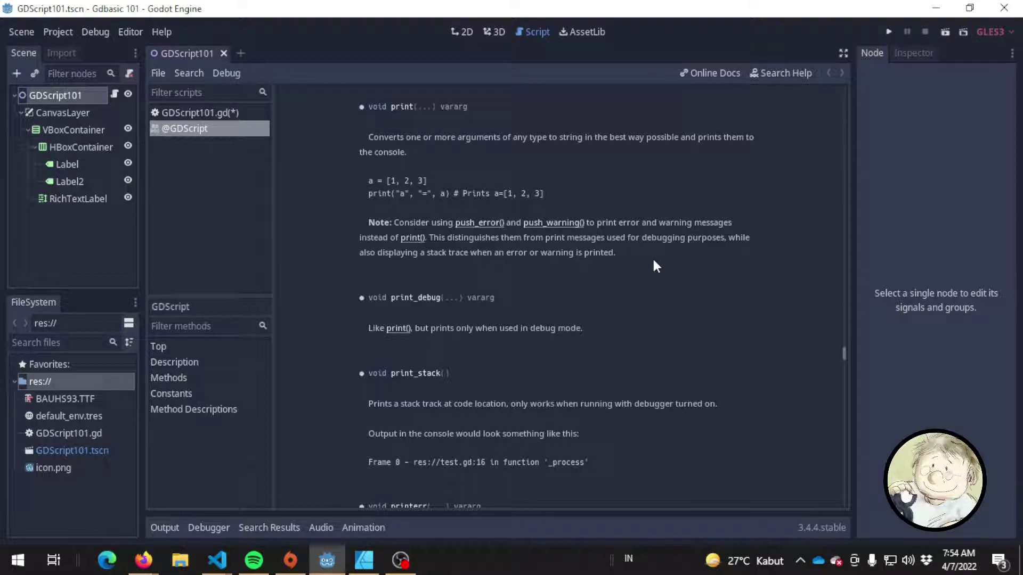
# Return to GDScript101.gd and save the script
pyautogui.click(210, 113)
pyautogui.hotkey('ctrl', 's')
pyautogui.click(663, 195)
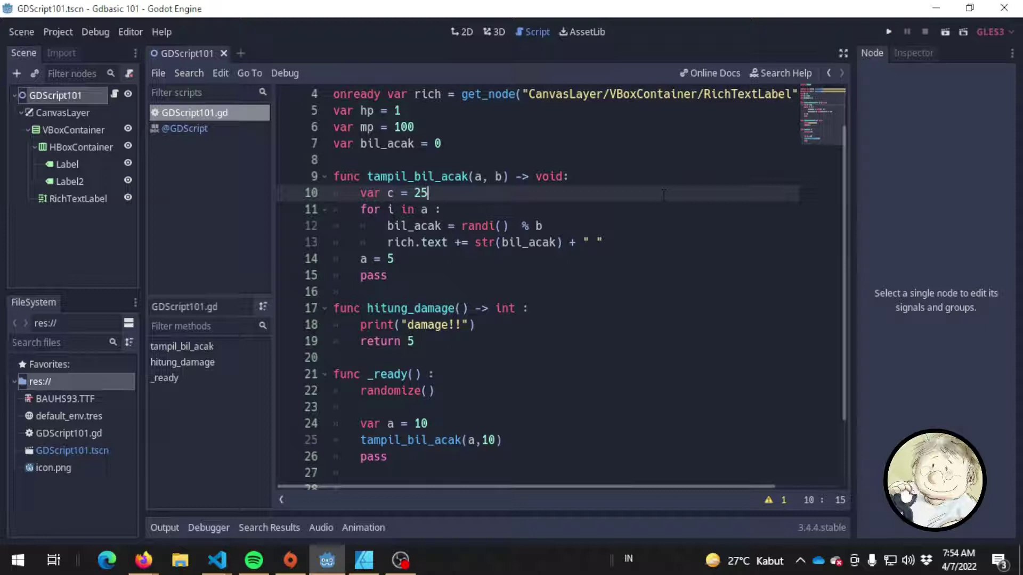
# Select the GDScript101 root, CanvasLayer, VBoxContainer, Label2 and RichTextLabel nodes to show the 2D scene
pyautogui.click(657, 291)
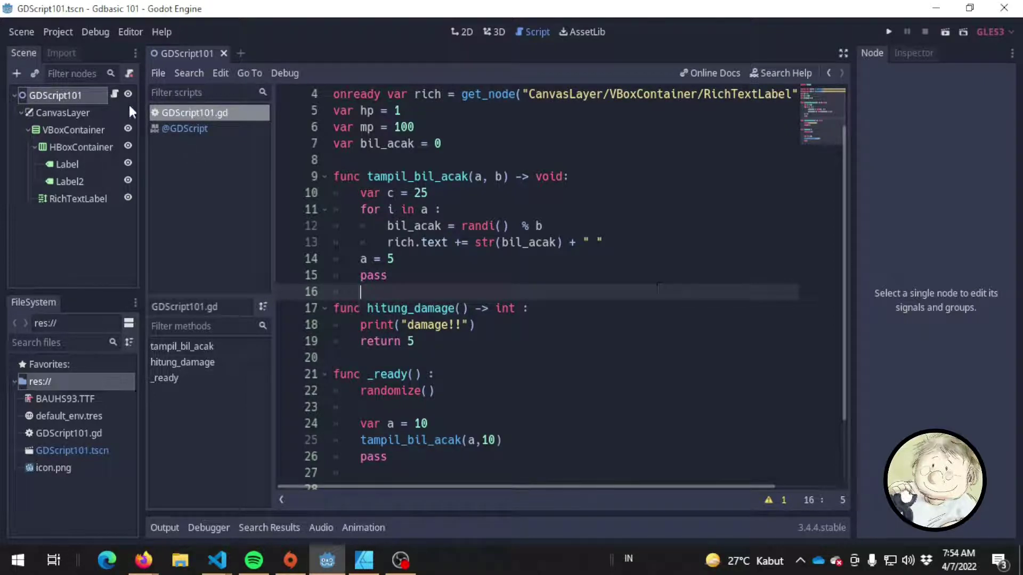
pyautogui.click(90, 95)
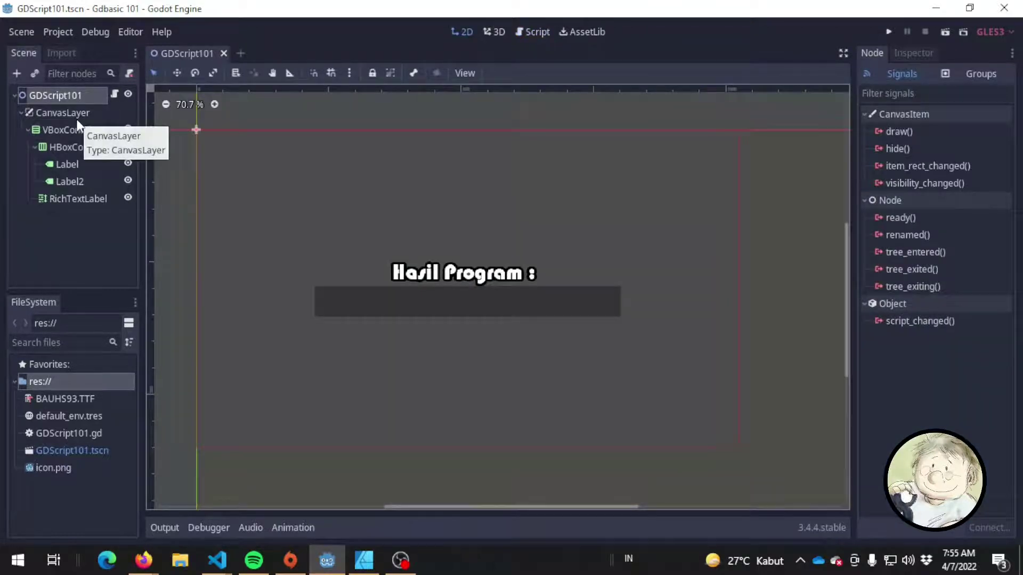
pyautogui.click(72, 114)
pyautogui.click(79, 130)
pyautogui.click(85, 181)
pyautogui.click(88, 199)
pyautogui.click(81, 147)
pyautogui.click(73, 130)
pyautogui.click(63, 113)
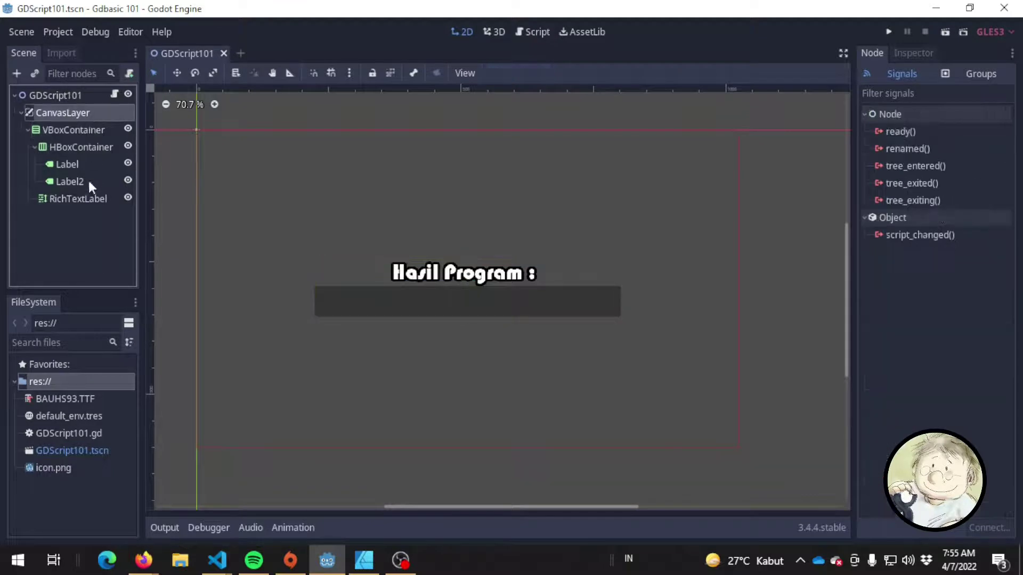
pyautogui.click(95, 198)
# Step through Label, HBoxContainer, Label2 and VBoxContainer, ending on the RichTextLabel's signals
pyautogui.doubleClick(67, 163)
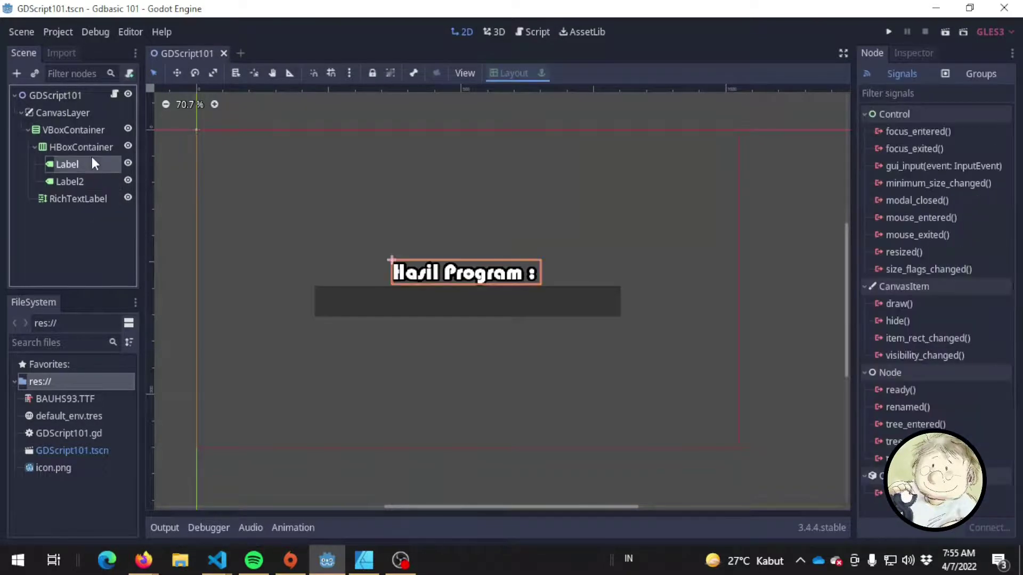
pyautogui.click(86, 133)
pyautogui.click(85, 146)
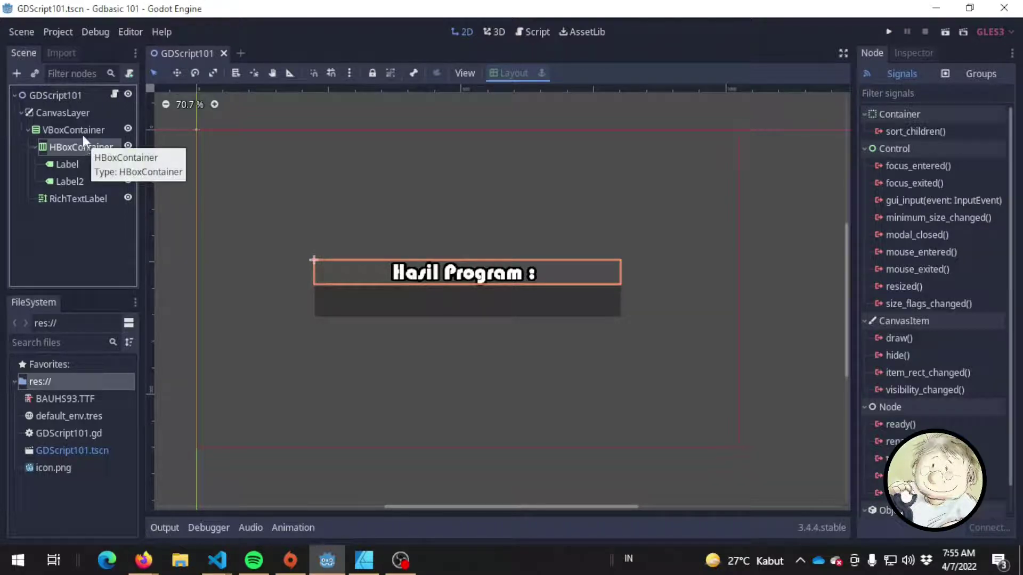
pyautogui.click(81, 134)
pyautogui.click(81, 146)
pyautogui.click(81, 164)
pyautogui.click(87, 183)
pyautogui.click(87, 193)
pyautogui.click(86, 149)
pyautogui.click(86, 144)
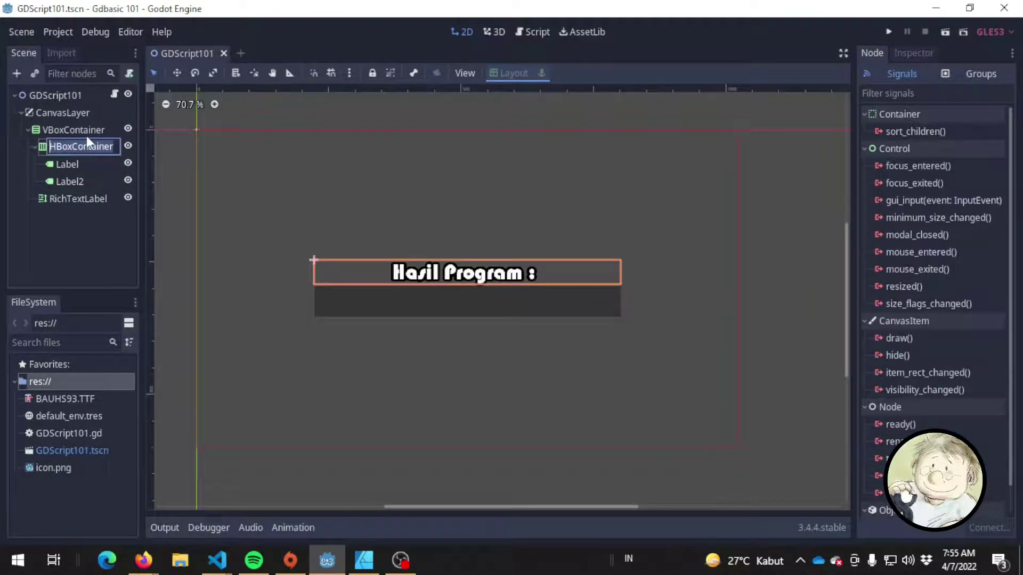
pyautogui.click(87, 134)
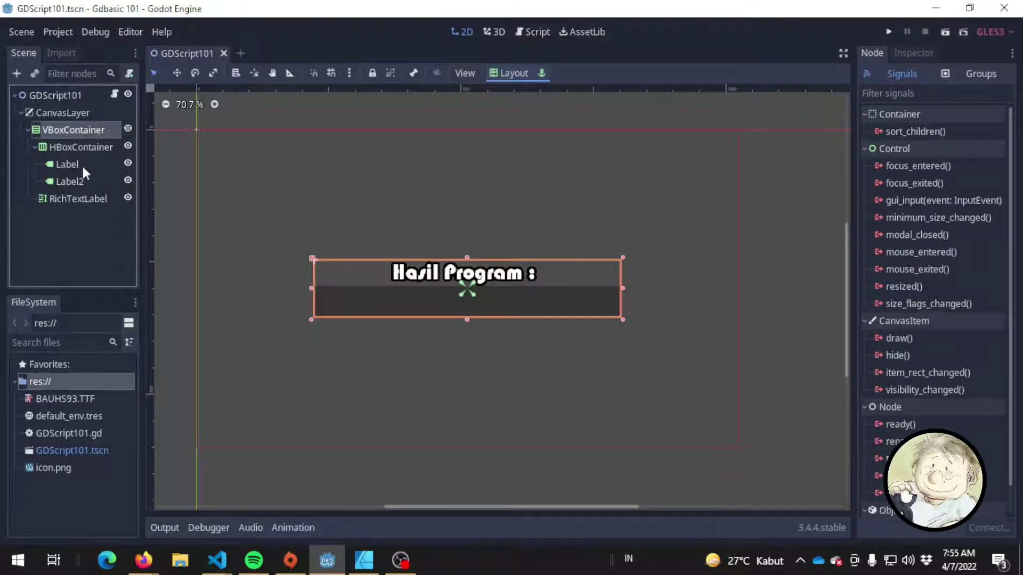
pyautogui.click(82, 164)
pyautogui.click(81, 198)
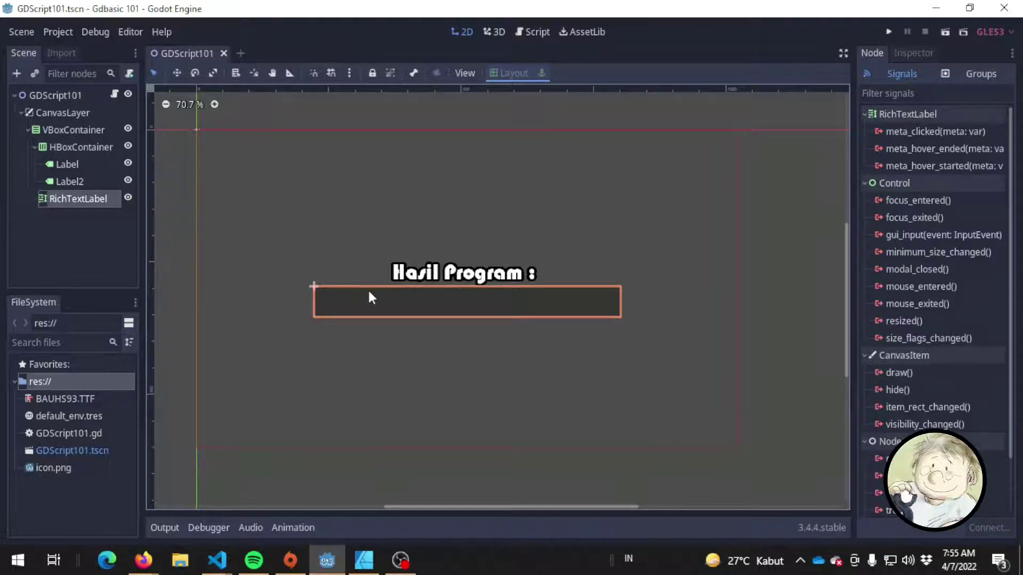
# Bring up the Godot docs in Firefox and scroll to the Node class Methods table
pyautogui.hotkey('alt', 'Tab')
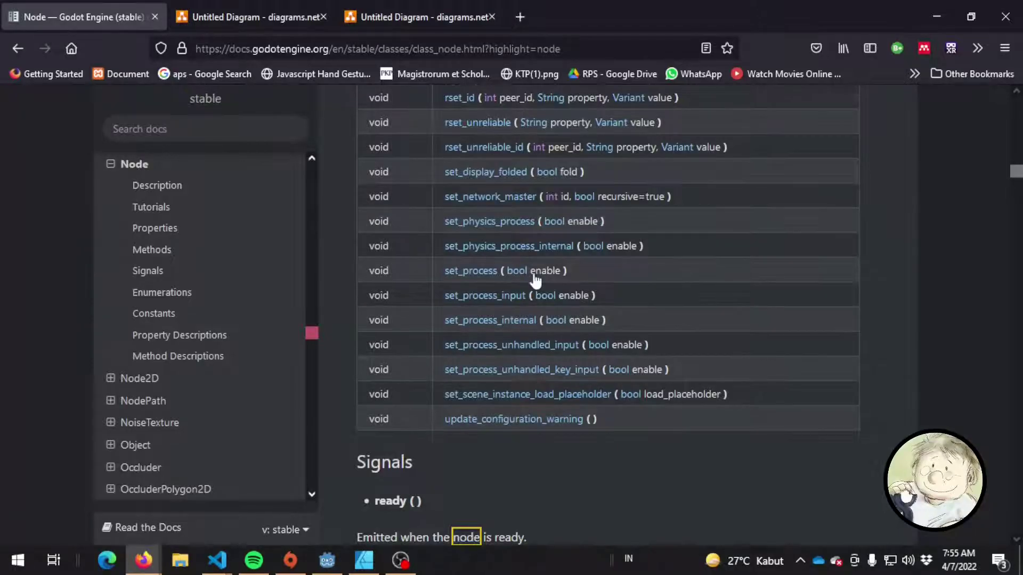
pyautogui.scroll(5, 534, 277)
pyautogui.scroll(10, 531, 277)
pyautogui.scroll(15, 529, 270)
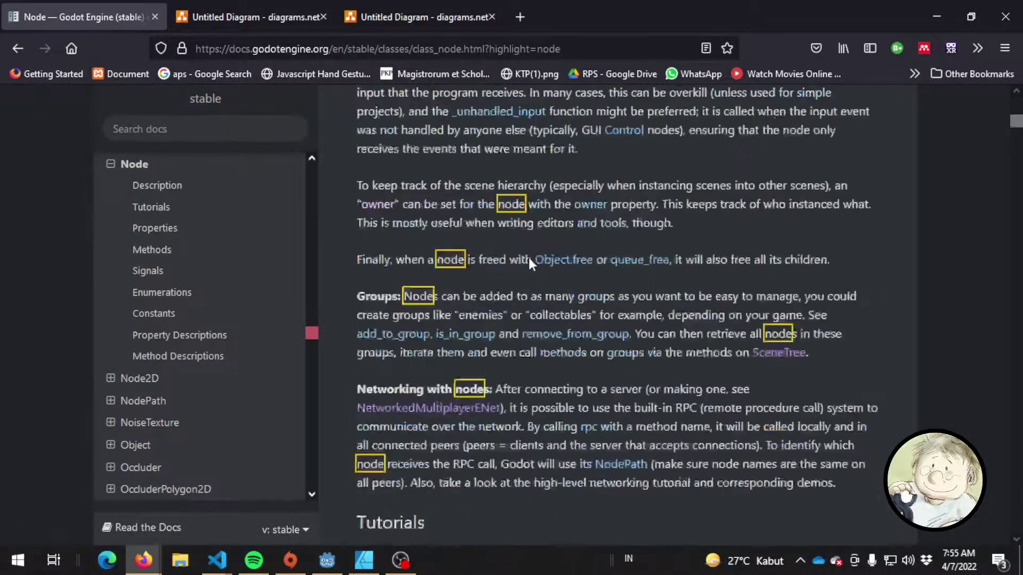
pyautogui.scroll(-5, 471, 289)
pyautogui.scroll(5, 453, 266)
pyautogui.scroll(-7, 429, 247)
pyautogui.scroll(-6, 442, 248)
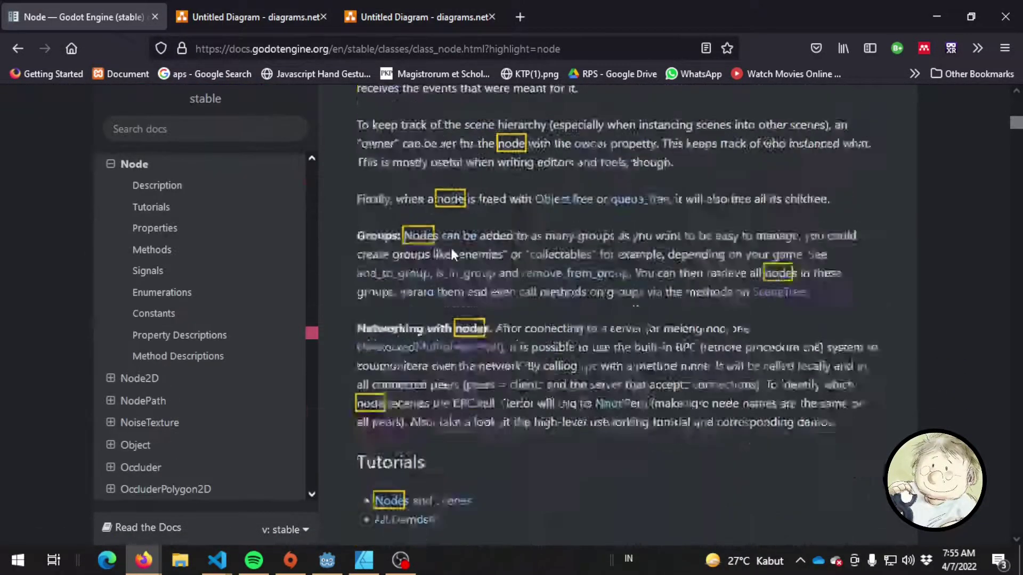
pyautogui.scroll(-10, 457, 257)
pyautogui.scroll(1, 458, 258)
pyautogui.scroll(-5, 460, 258)
pyautogui.scroll(1, 459, 256)
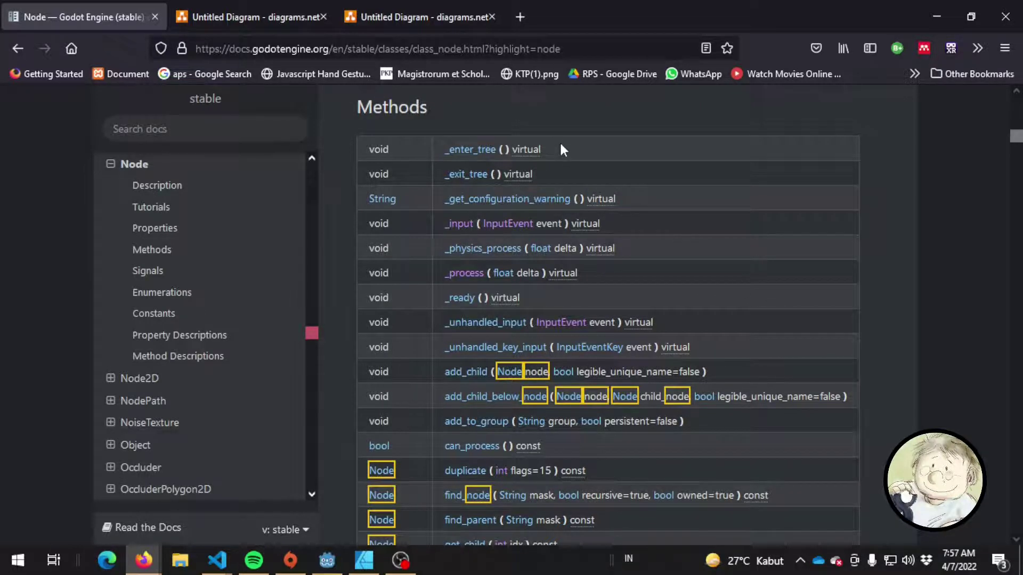
# Highlight the virtual _enter_tree, _physics_process and _process methods, then go to the lifecycle diagram tab
pyautogui.doubleClick(538, 150)
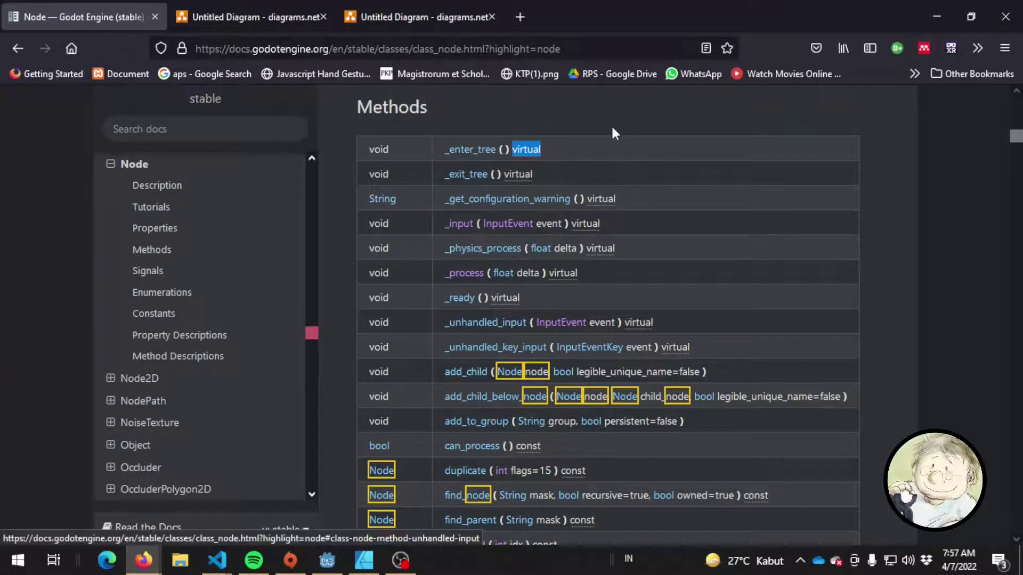
pyautogui.click(513, 149)
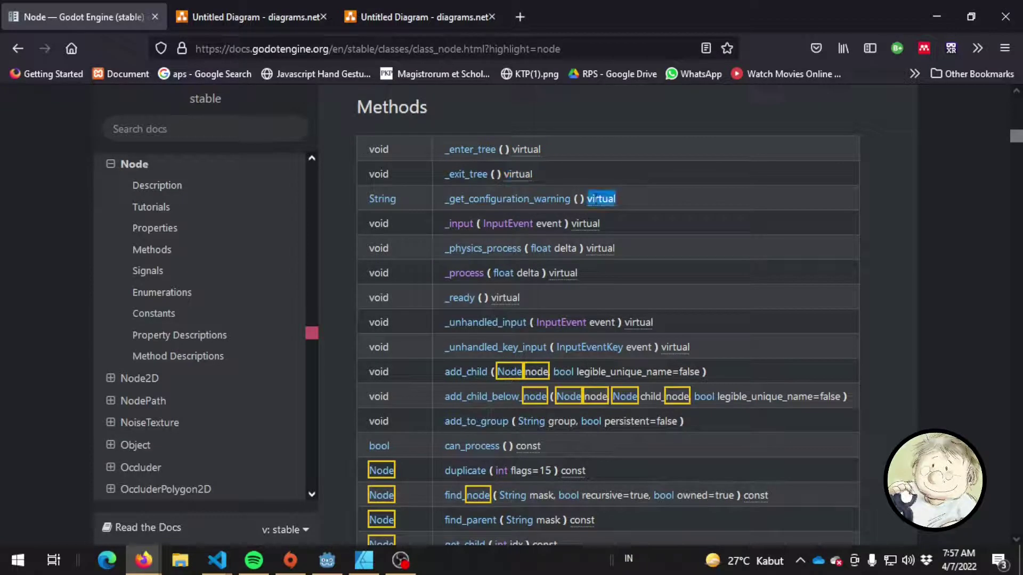
pyautogui.doubleClick(599, 248)
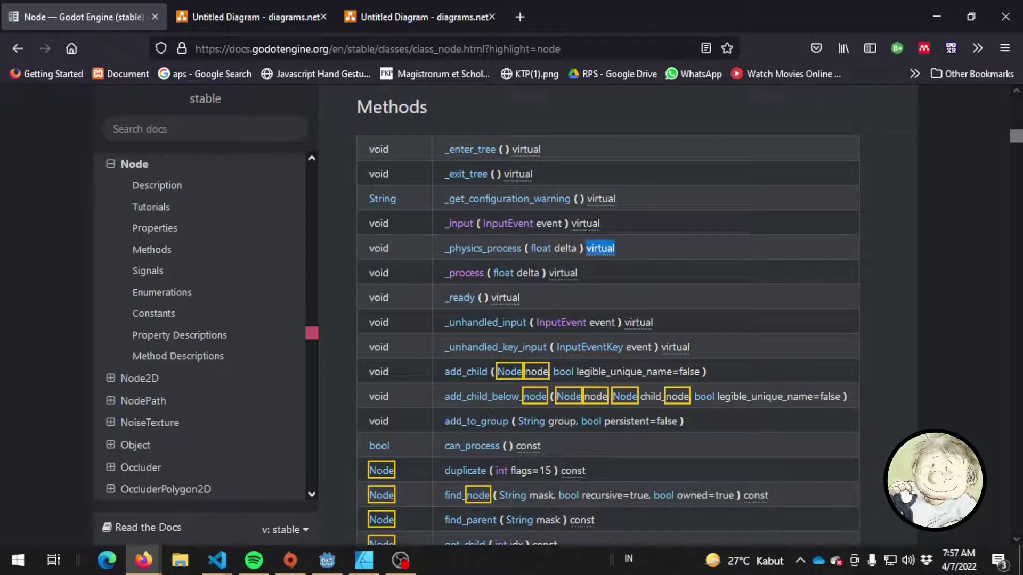
pyautogui.click(567, 282)
pyautogui.tripleClick(566, 281)
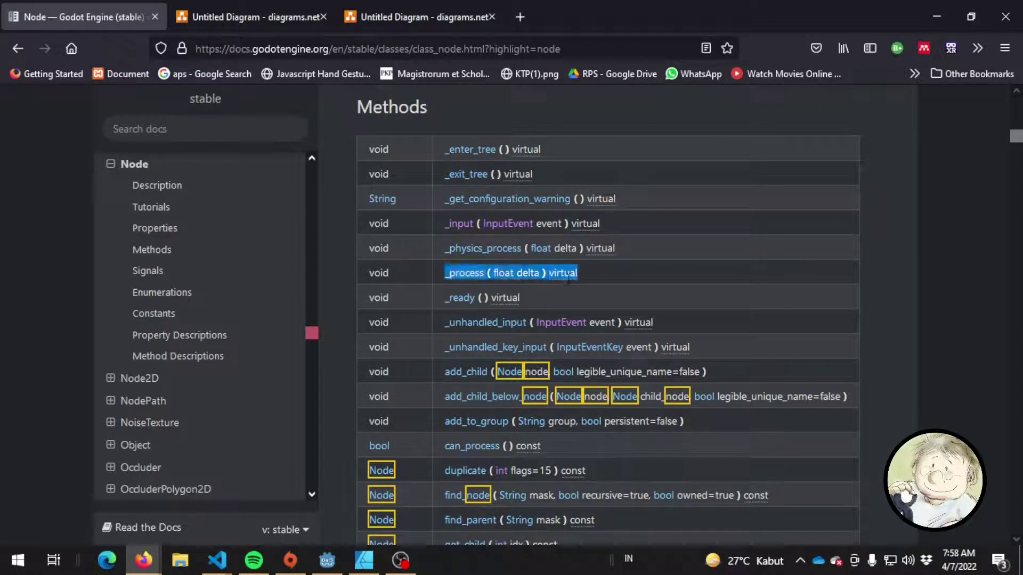
pyautogui.click(599, 273)
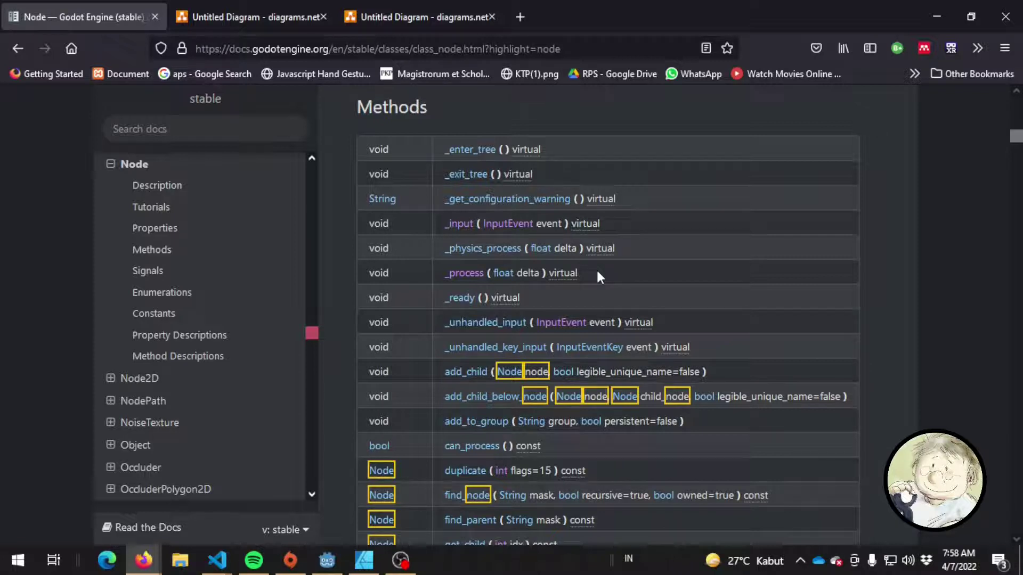
pyautogui.hotkey('ctrl', 'Tab')
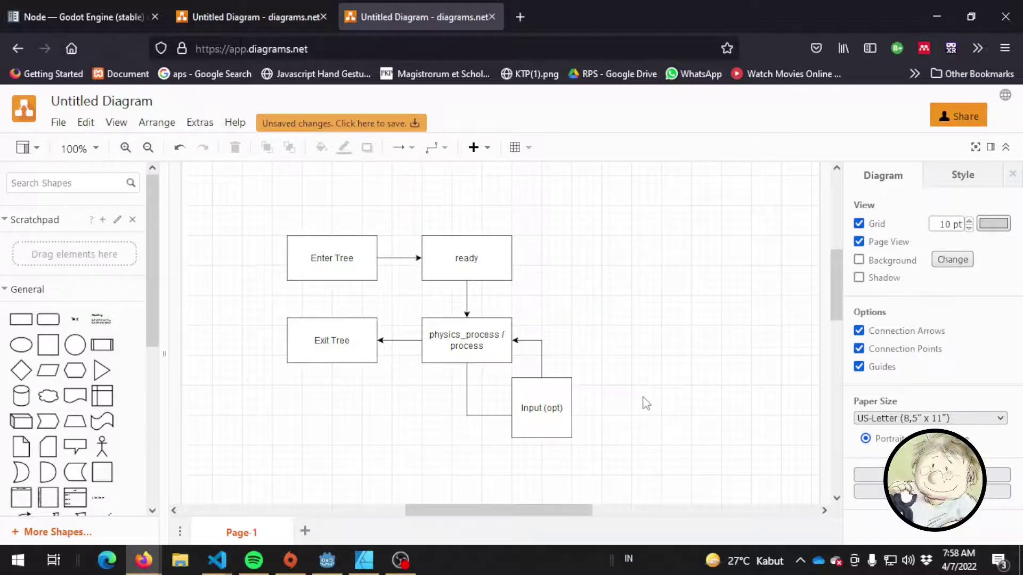
# Make the browser fullscreen, zoom the flowchart in, and start alternating Enter Tree and Exit Tree
pyautogui.press('F11')
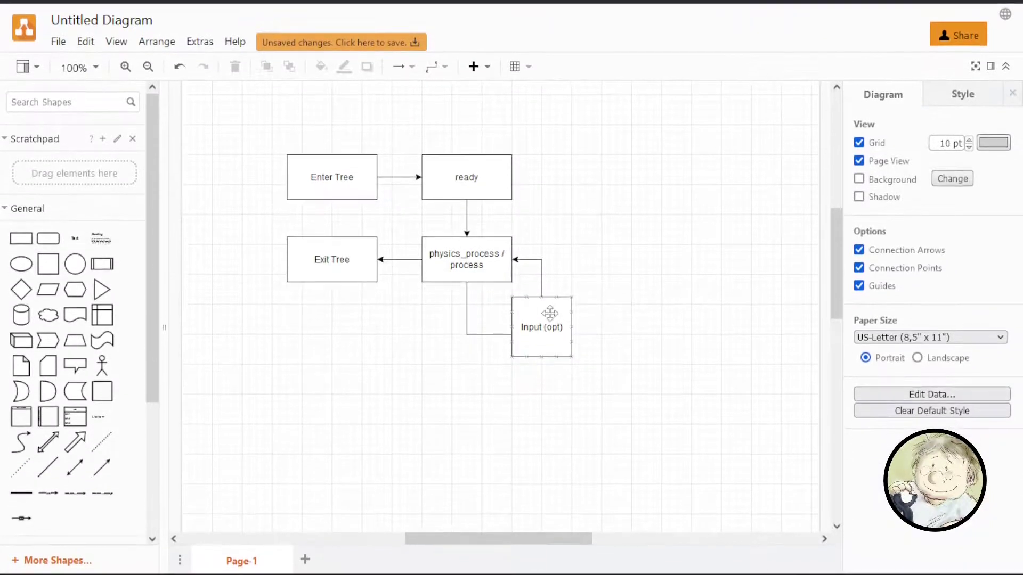
pyautogui.keyDown('ctrl'); pyautogui.scroll(2, 543, 279); pyautogui.keyUp('ctrl')
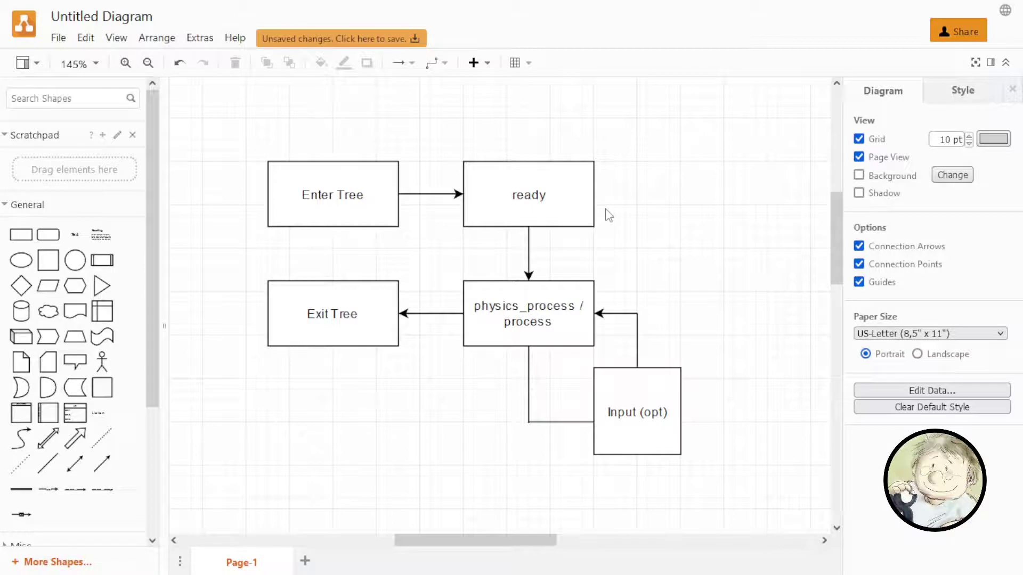
pyautogui.click(297, 187)
pyautogui.click(331, 337)
pyautogui.click(339, 200)
pyautogui.click(343, 328)
# Keep selecting the Enter Tree and Exit Tree boxes alternately to compare them
pyautogui.click(341, 195)
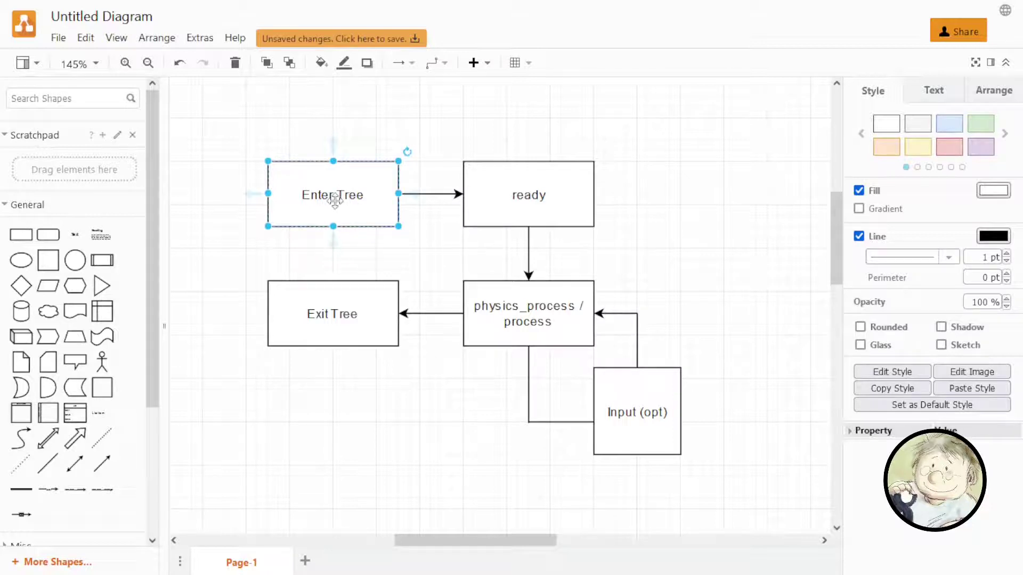
pyautogui.click(377, 297)
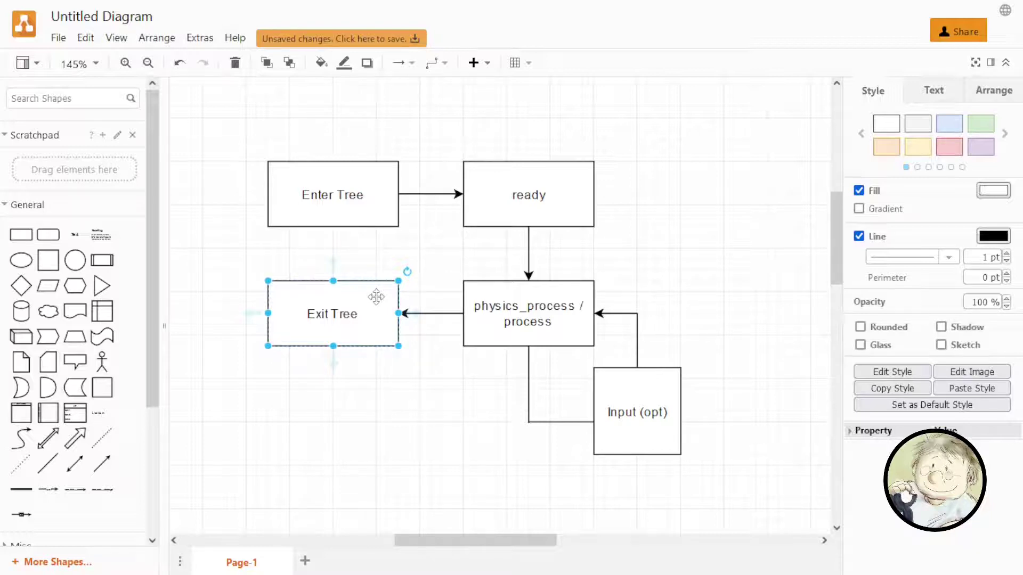
pyautogui.click(340, 189)
pyautogui.click(374, 297)
pyautogui.click(361, 185)
pyautogui.click(358, 316)
pyautogui.click(350, 196)
pyautogui.click(365, 327)
pyautogui.click(350, 215)
pyautogui.click(369, 319)
pyautogui.click(369, 320)
# In Godot, select the GDScript101 root, CanvasLayer, VBoxContainer, Label, RichTextLabel and Label2 nodes
pyautogui.hotkey('alt', 'Tab')
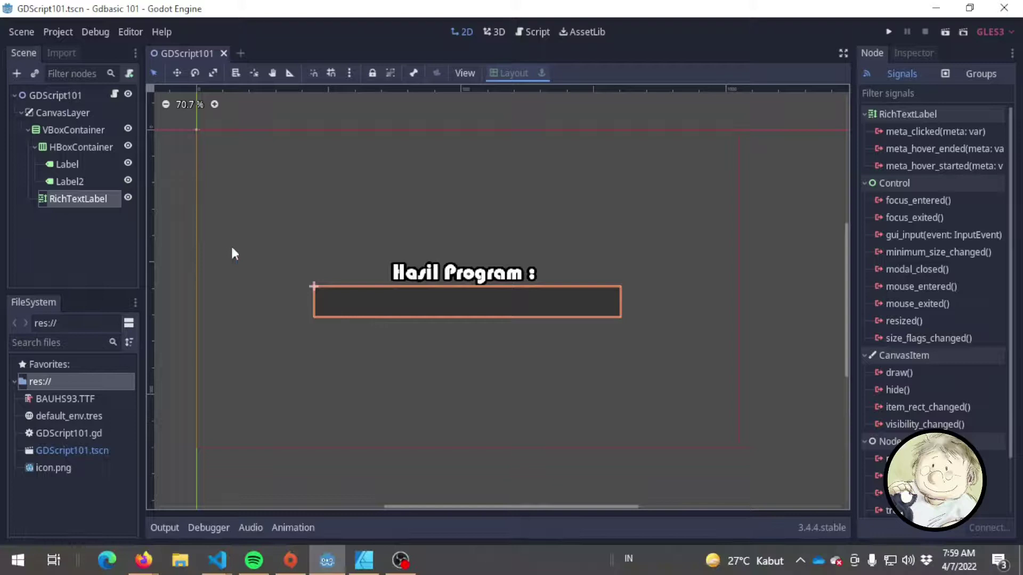
pyautogui.click(74, 99)
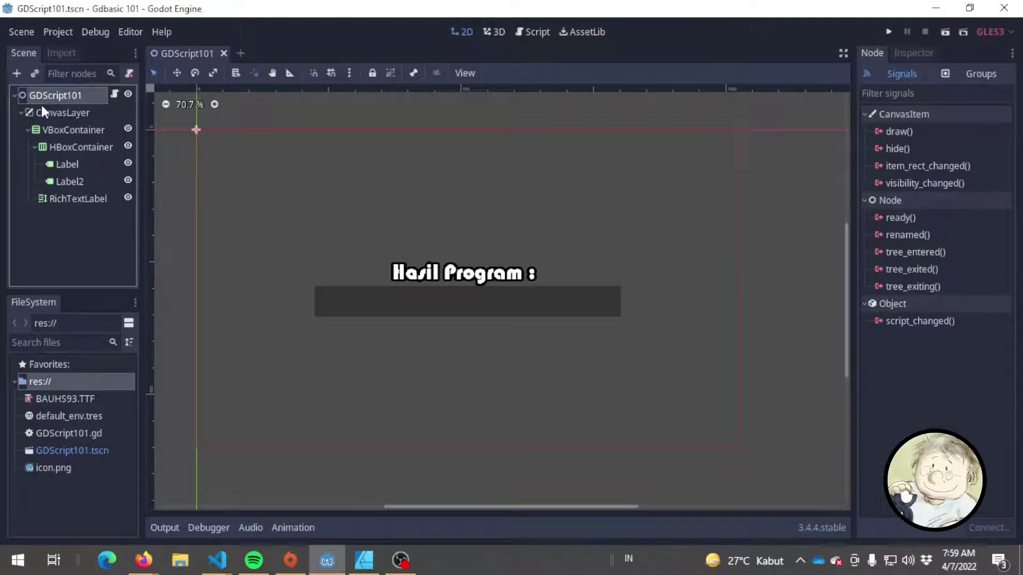
pyautogui.click(75, 113)
pyautogui.click(78, 129)
pyautogui.click(79, 163)
pyautogui.click(79, 199)
pyautogui.click(74, 182)
pyautogui.click(75, 165)
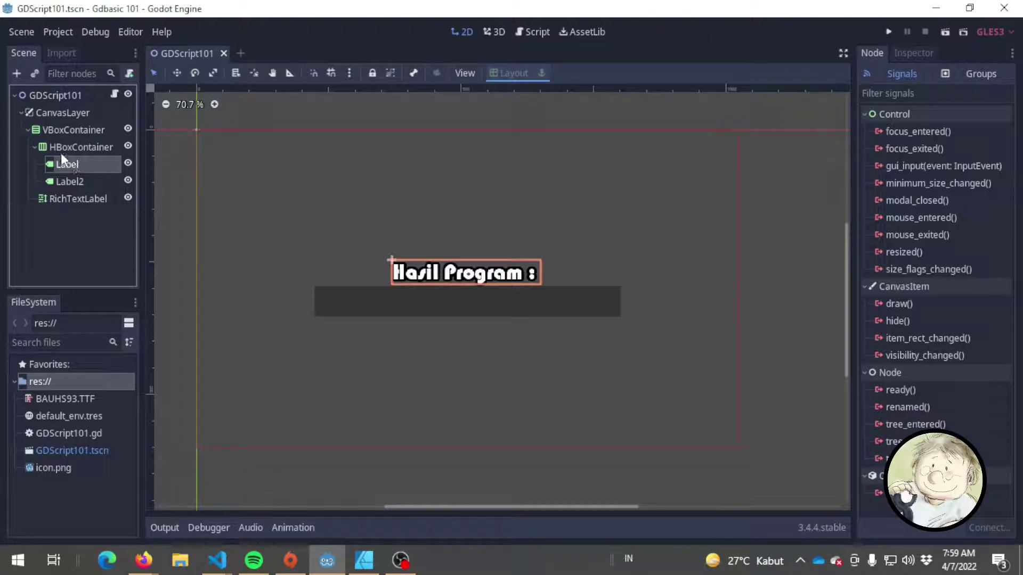
pyautogui.click(46, 93)
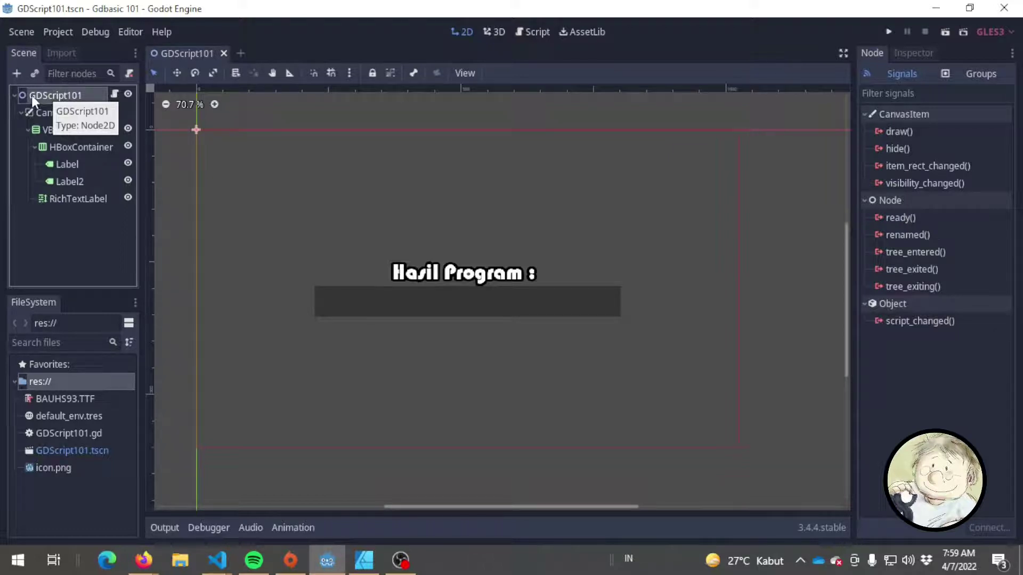
# Walk the nodes again from CanvasLayer to RichTextLabel, then select Enter Tree in the flowchart
pyautogui.doubleClick(31, 95)
pyautogui.click(49, 114)
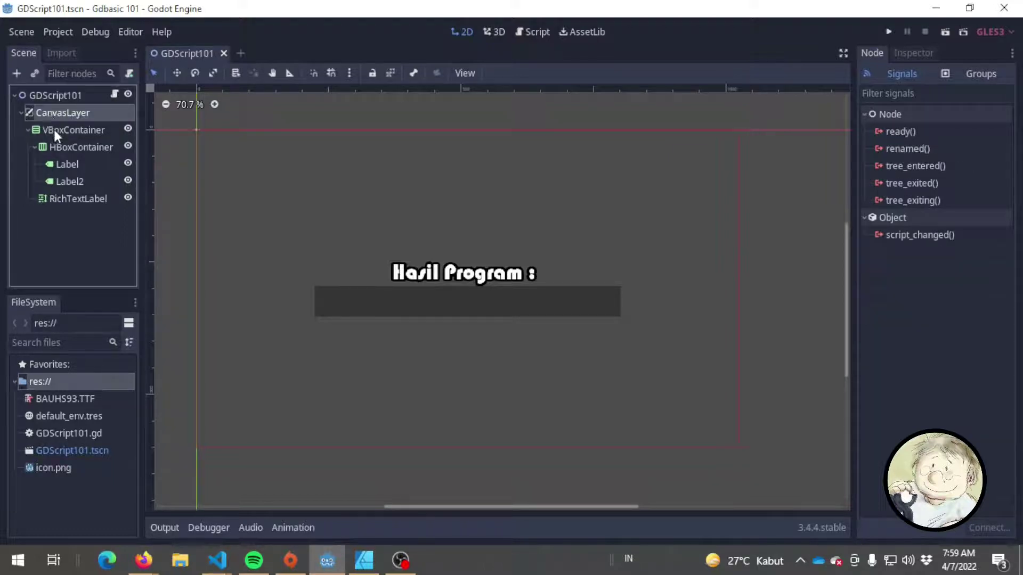
pyautogui.click(53, 126)
pyautogui.click(71, 167)
pyautogui.click(72, 181)
pyautogui.click(81, 197)
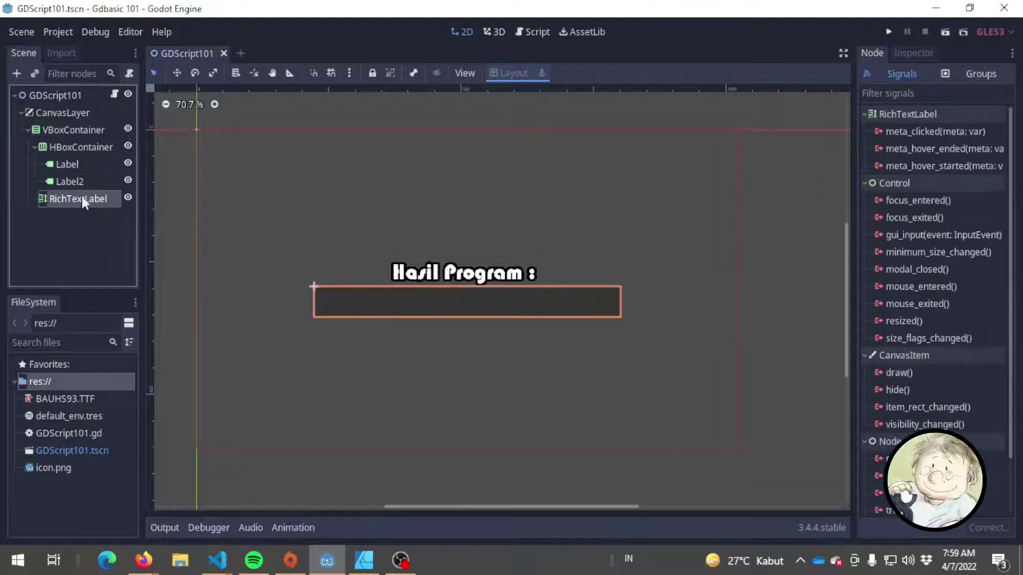
pyautogui.click(63, 95)
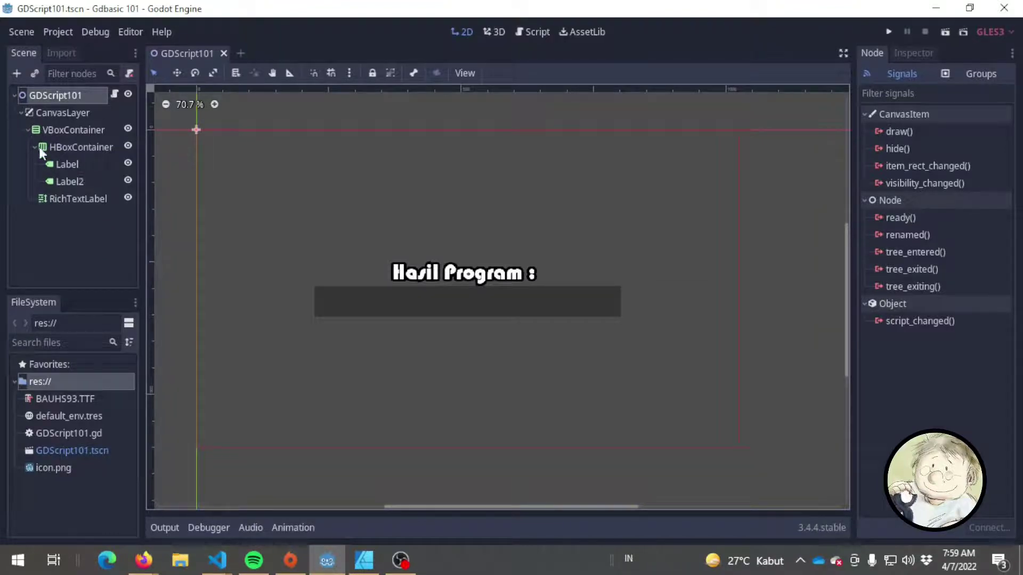
pyautogui.click(65, 96)
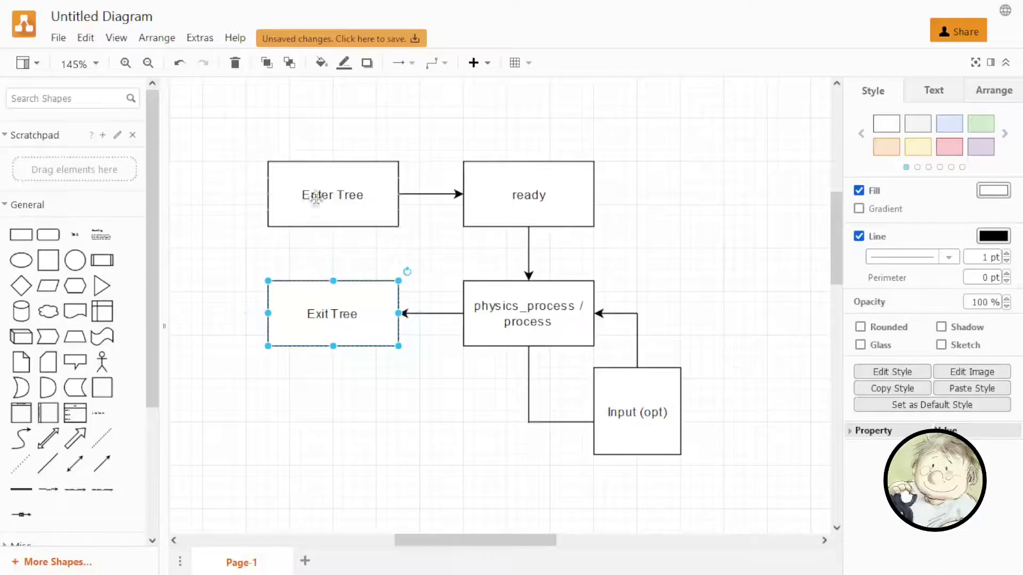
pyautogui.click(316, 197)
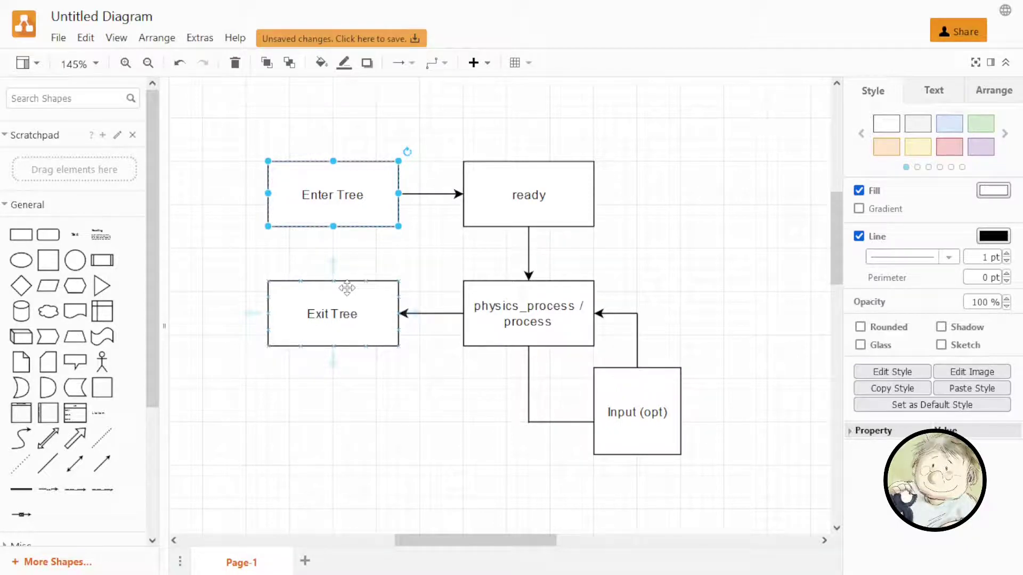
pyautogui.click(350, 297)
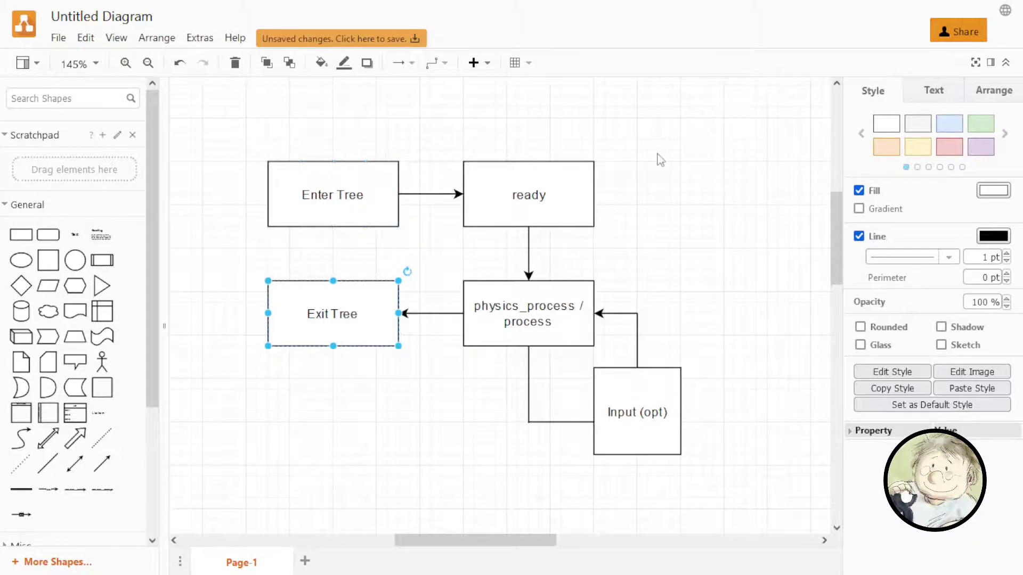
pyautogui.click(533, 183)
pyautogui.click(538, 312)
pyautogui.click(650, 428)
pyautogui.click(717, 324)
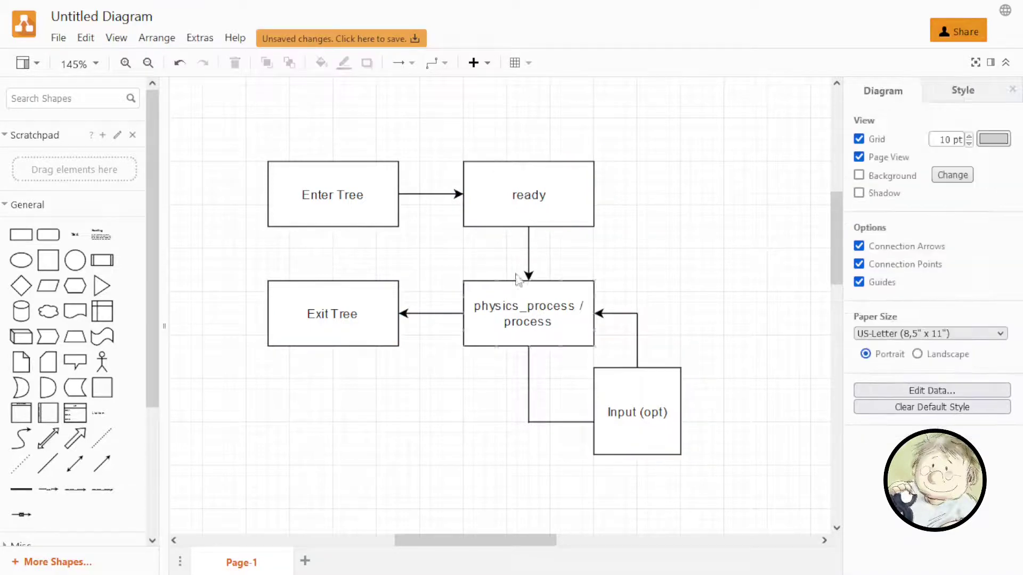
pyautogui.click(544, 170)
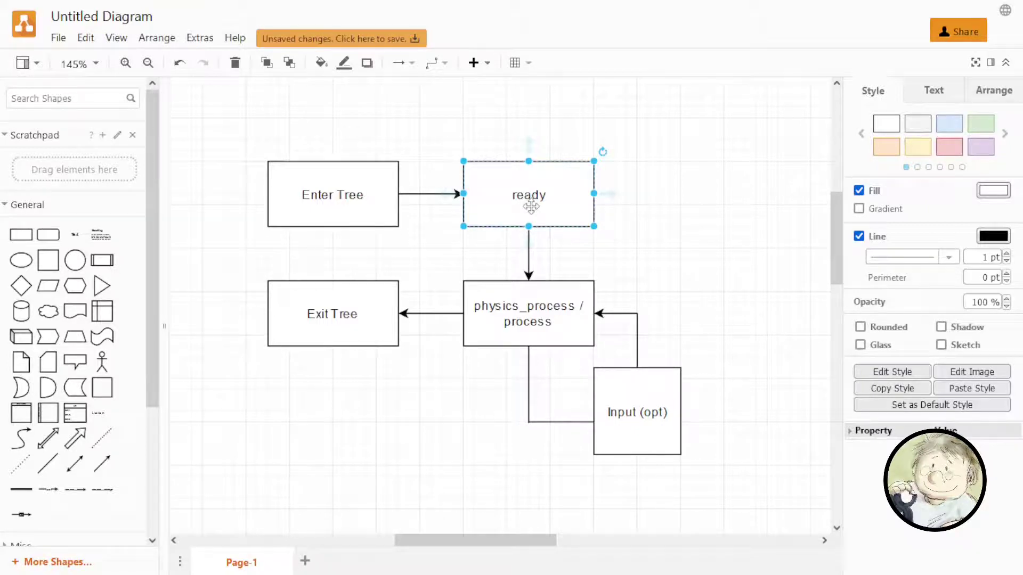
pyautogui.click(693, 217)
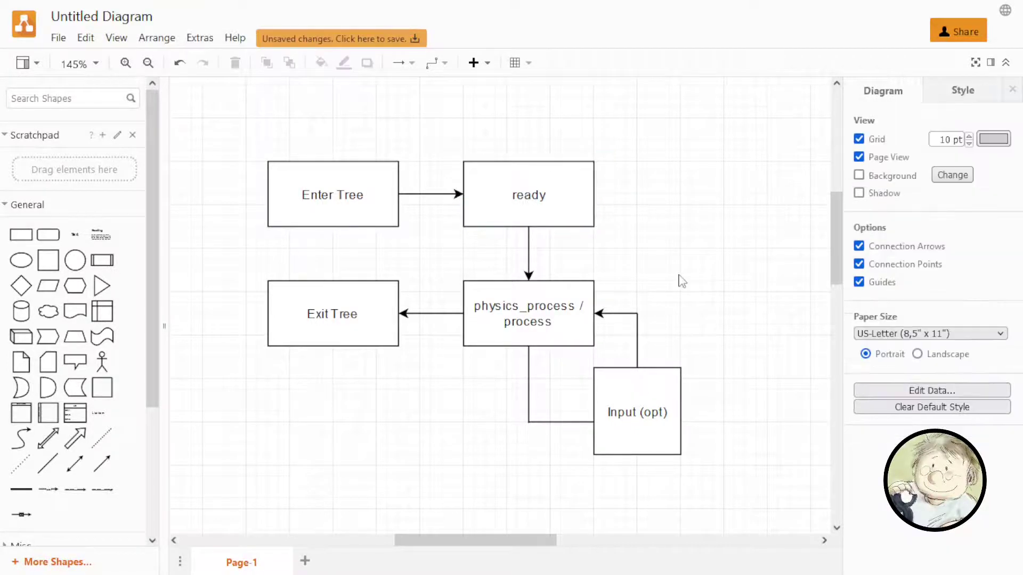
# Box-select the physics_process and Input (opt) loop with its connectors, then deselect
pyautogui.moveTo(438, 266); pyautogui.dragTo(726, 487)
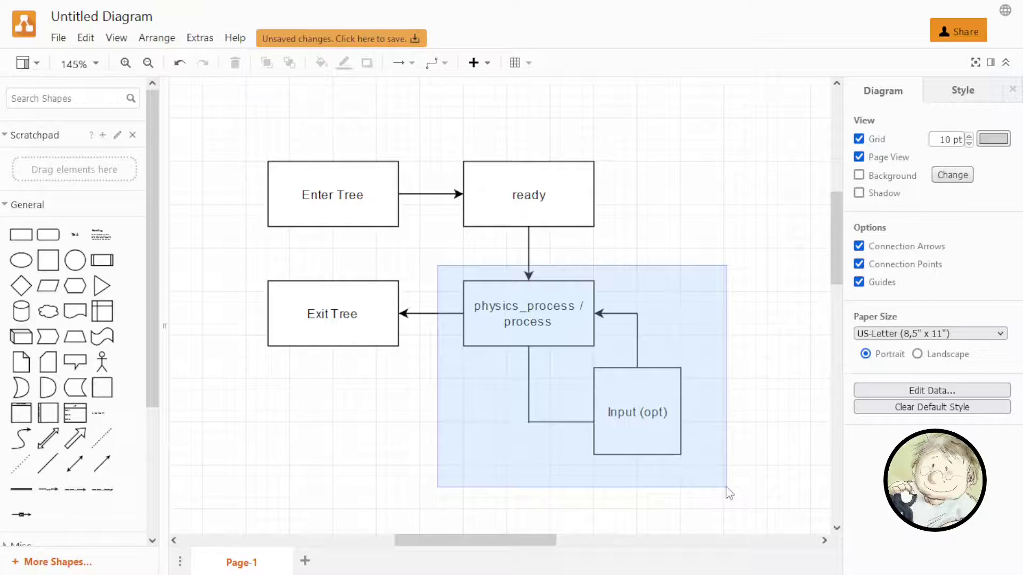
pyautogui.moveTo(726, 487); pyautogui.dragTo(726, 487)
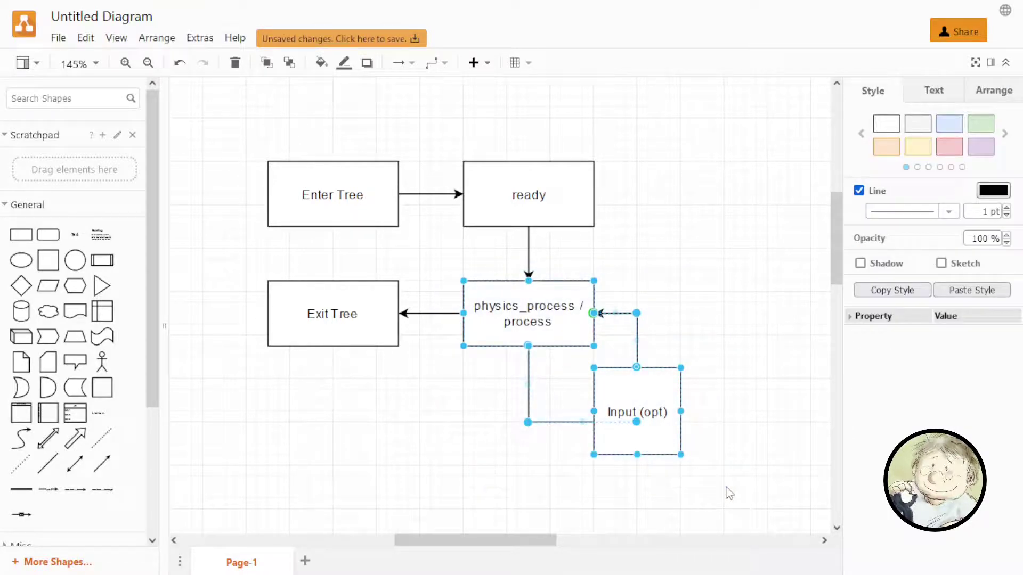
pyautogui.click(729, 493)
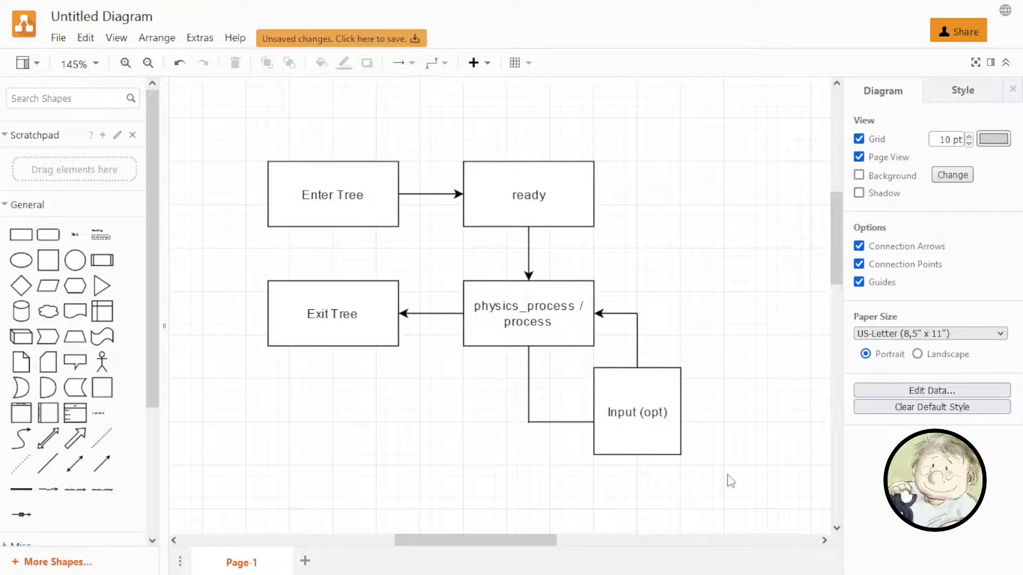
# Select the physics_process / process and Input (opt) boxes individually, then return to the Godot editor
pyautogui.click(491, 313)
pyautogui.click(612, 401)
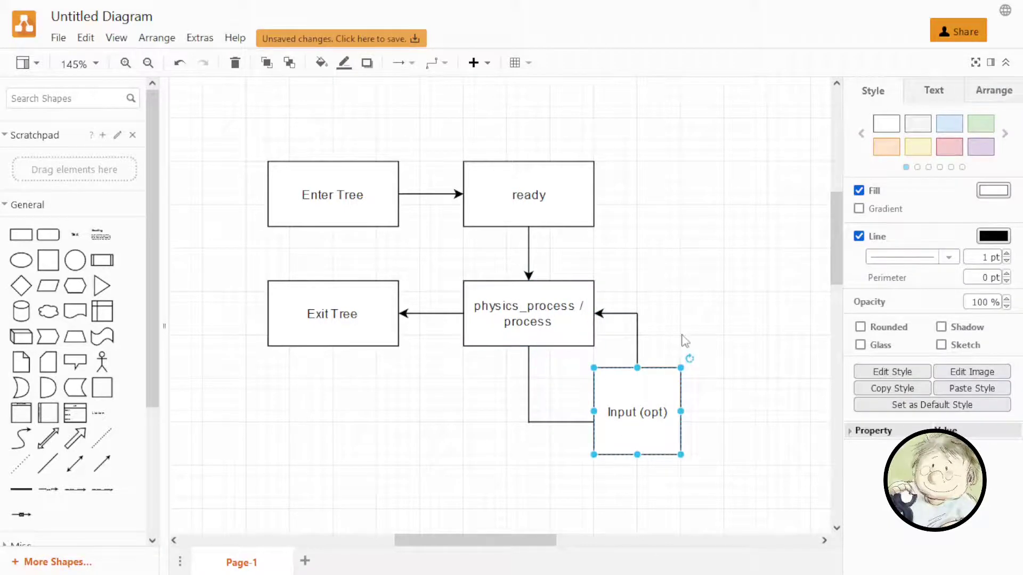
pyautogui.click(715, 342)
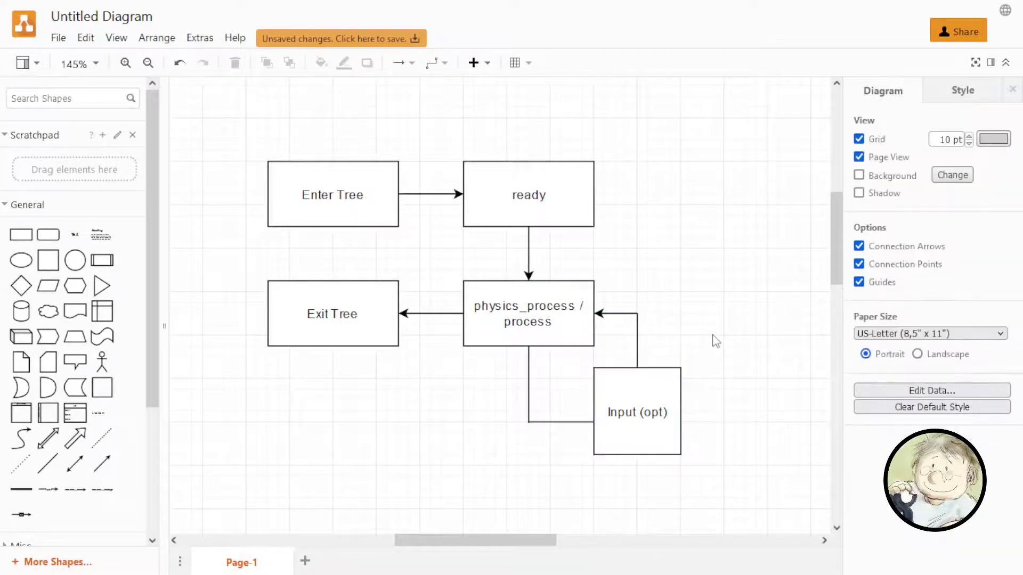
pyautogui.click(672, 436)
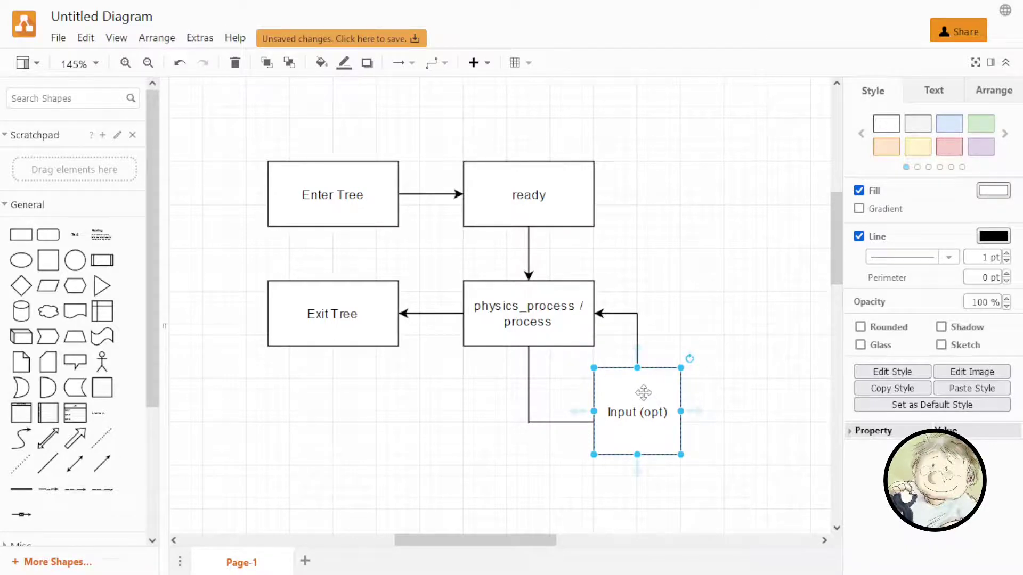
pyautogui.click(699, 296)
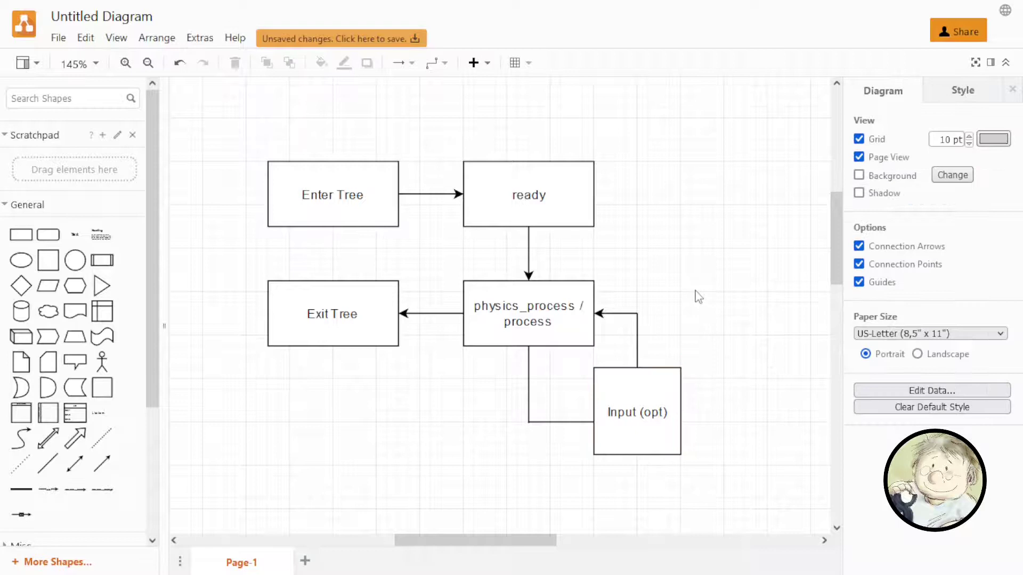
pyautogui.click(528, 299)
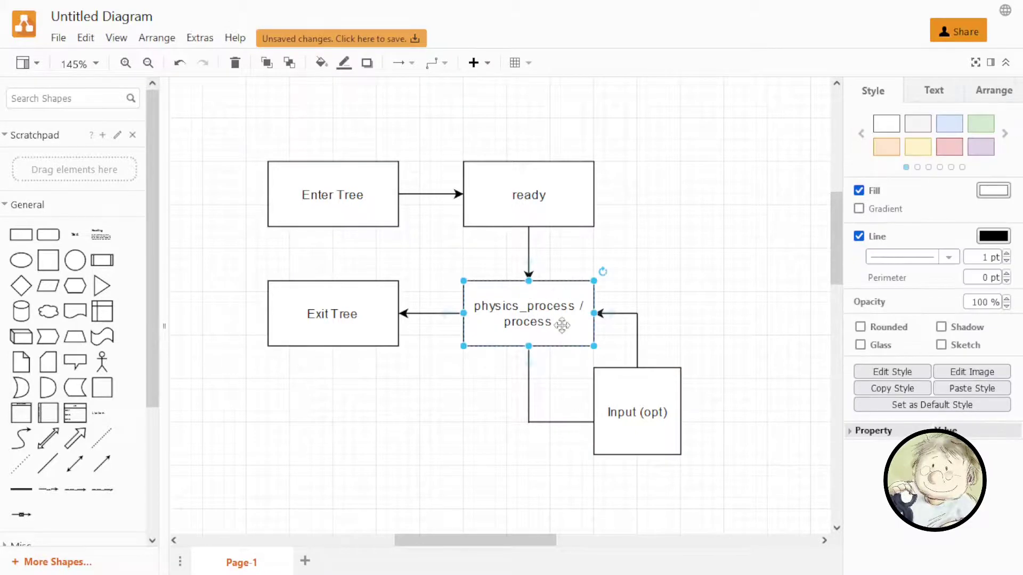
pyautogui.click(741, 278)
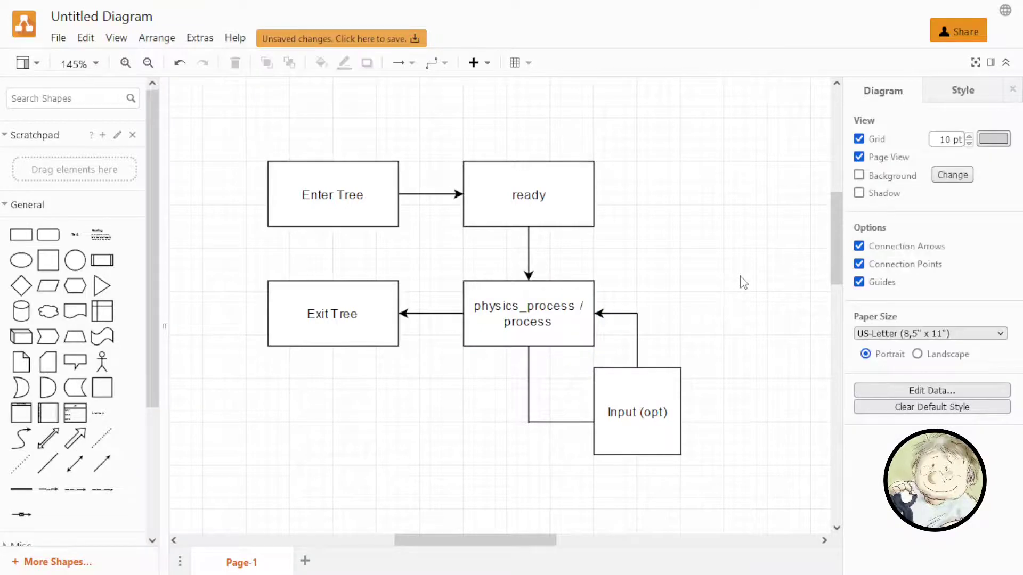
pyautogui.hotkey('alt', 'Tab')
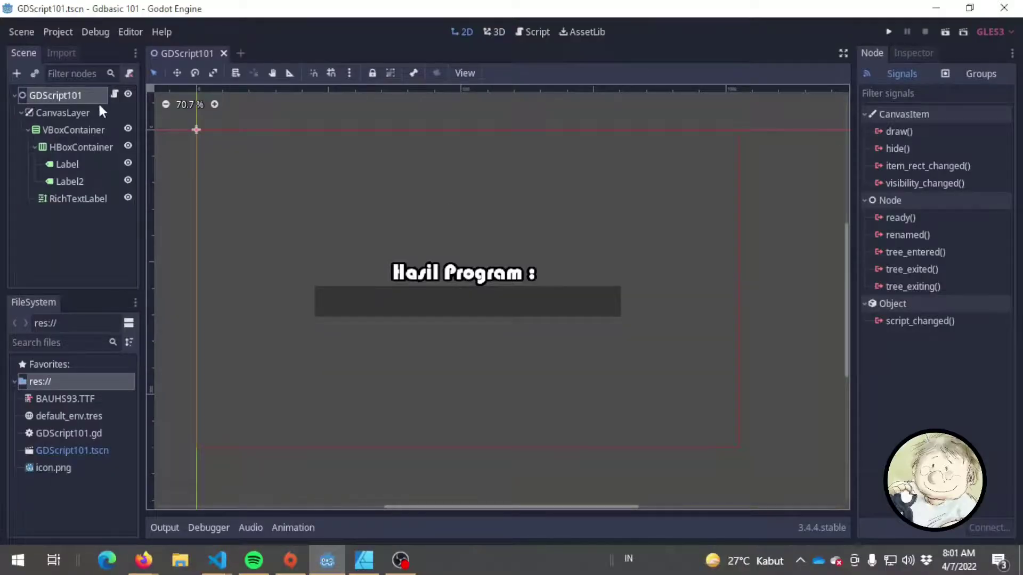
# Open the GDScript101 root node's script and add blank lines after _ready
pyautogui.click(86, 113)
pyautogui.click(56, 95)
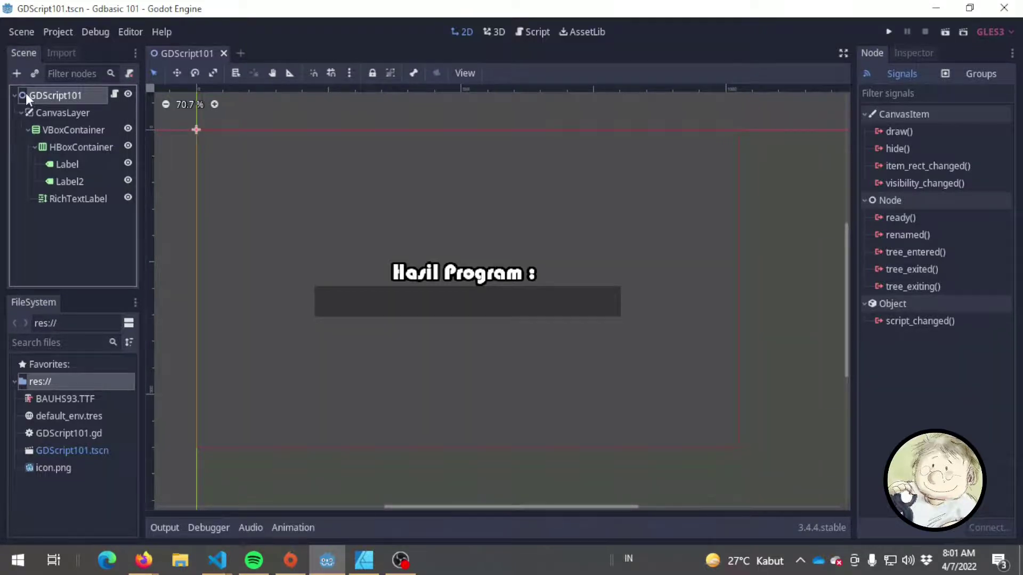
pyautogui.click(114, 94)
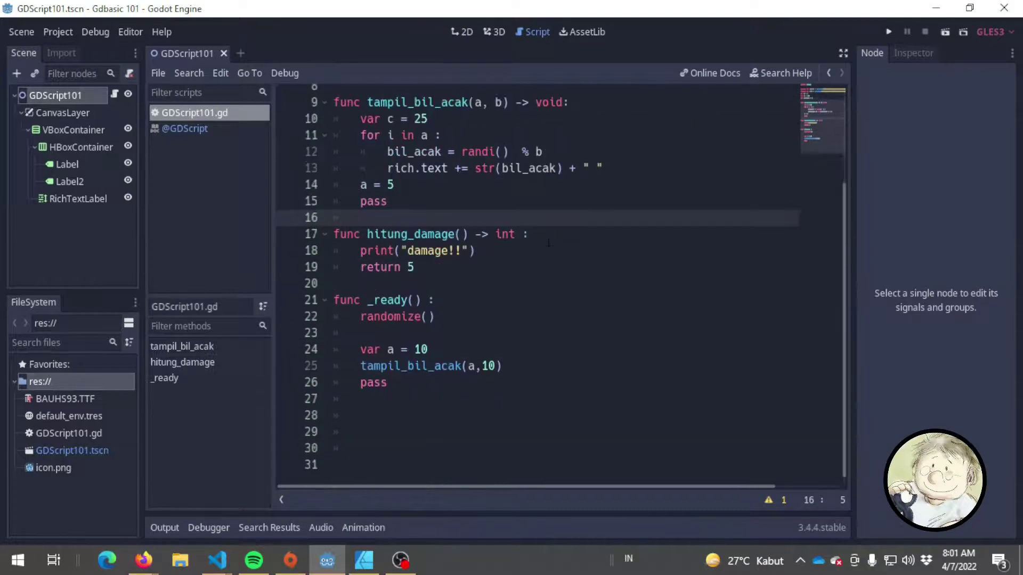
pyautogui.click(409, 291)
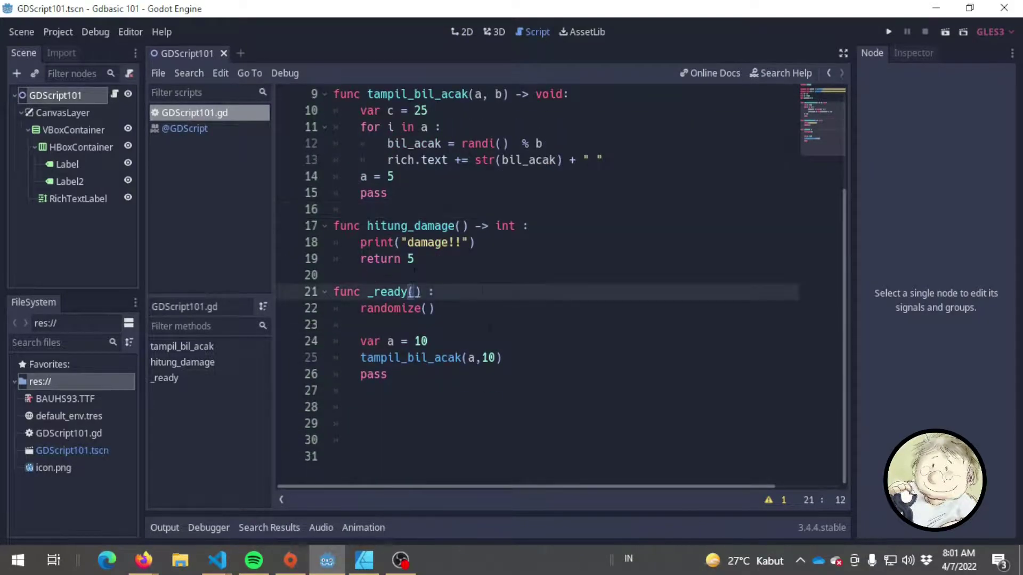
pyautogui.click(361, 325)
pyautogui.click(504, 390)
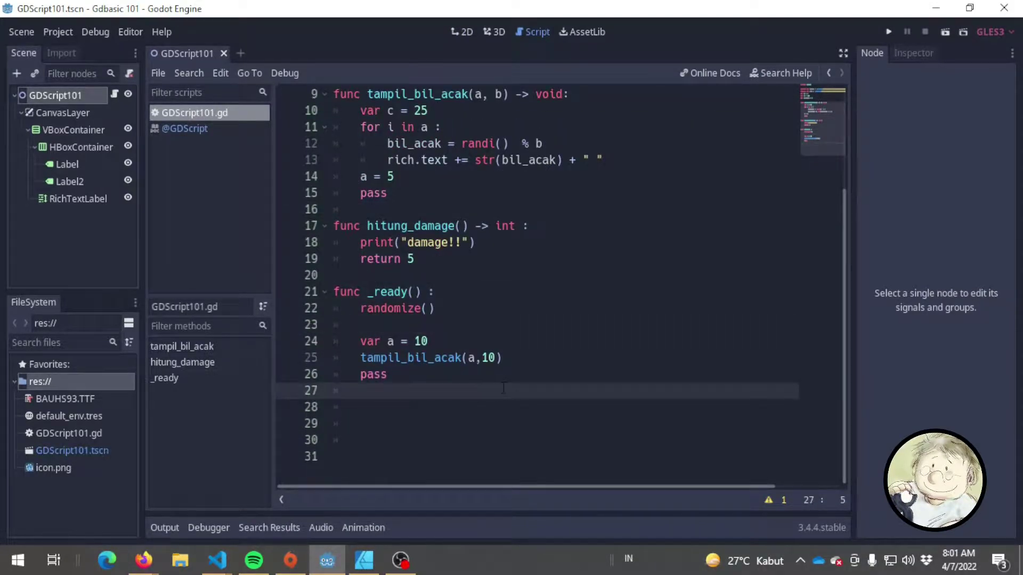
pyautogui.press('Return')
pyautogui.press('Return')
# Add func _process(delta): with a pass body via autocomplete and save with Ctrl+S
pyautogui.write('func _pro')
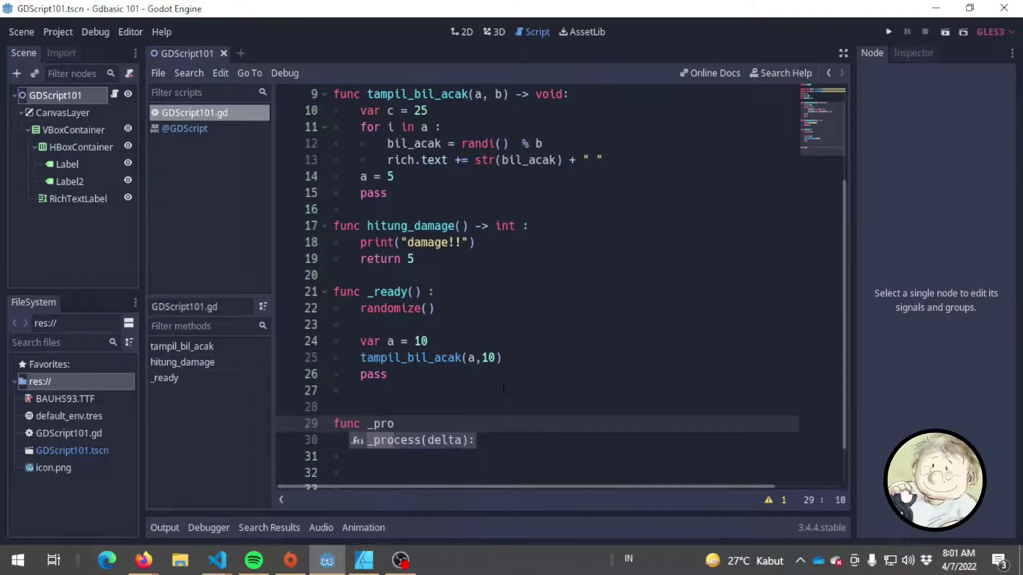
pyautogui.scroll(-1, 522, 360)
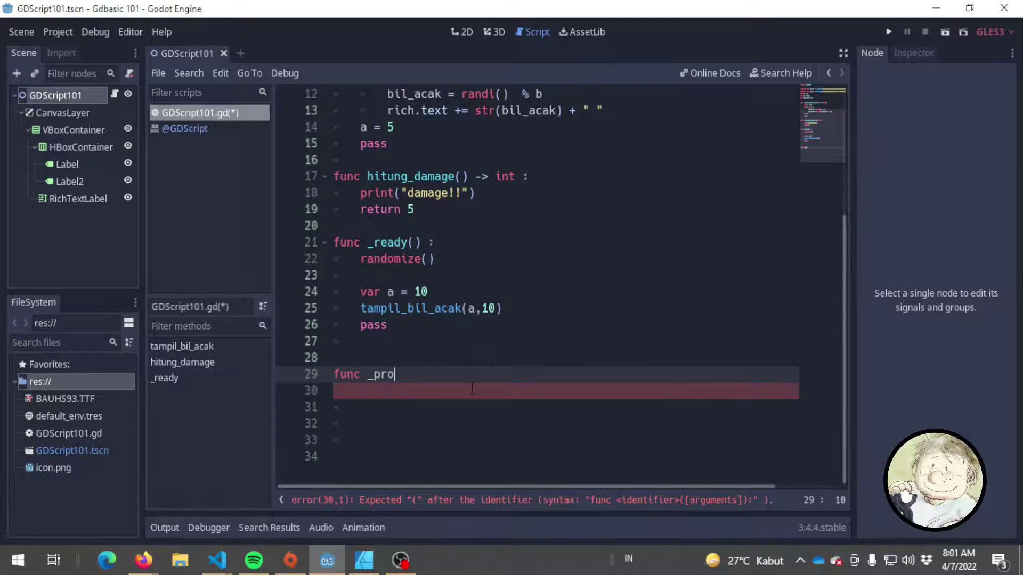
pyautogui.hotkey('ctrl', 'space')
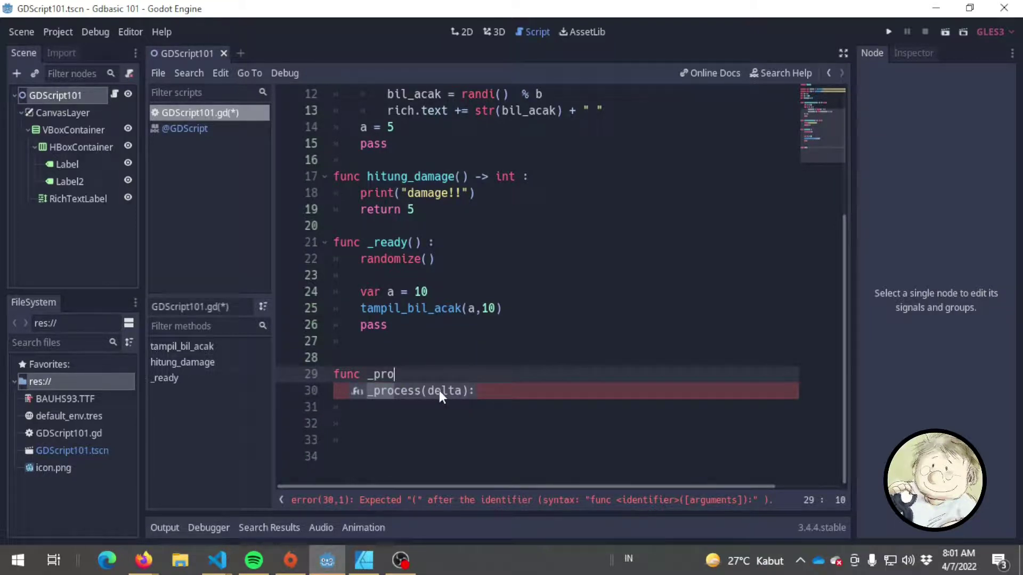
pyautogui.press('Return')
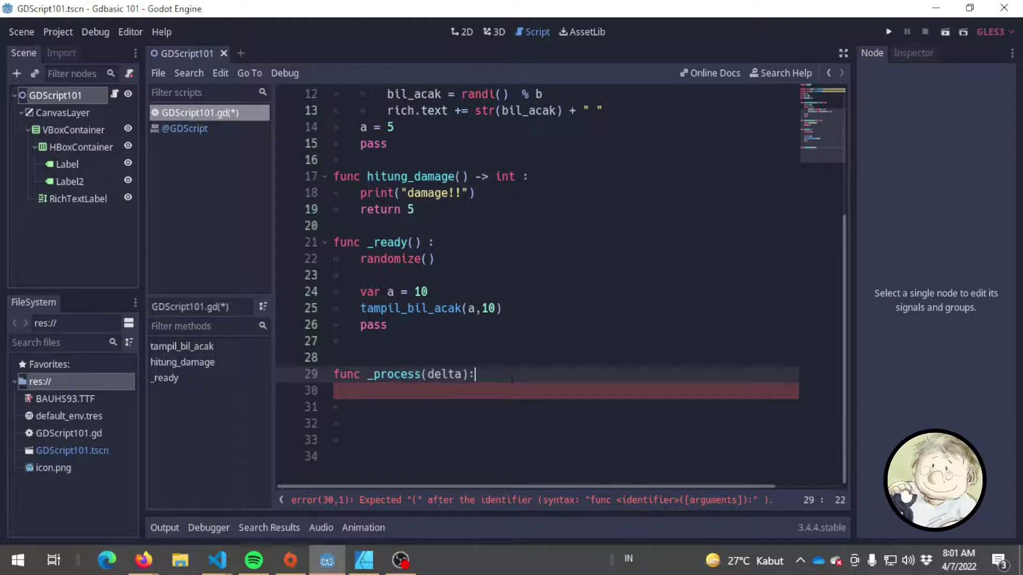
pyautogui.press('Return')
pyautogui.write('pass')
pyautogui.press('Home')
pyautogui.press('Return')
pyautogui.hotkey('ctrl', 's')
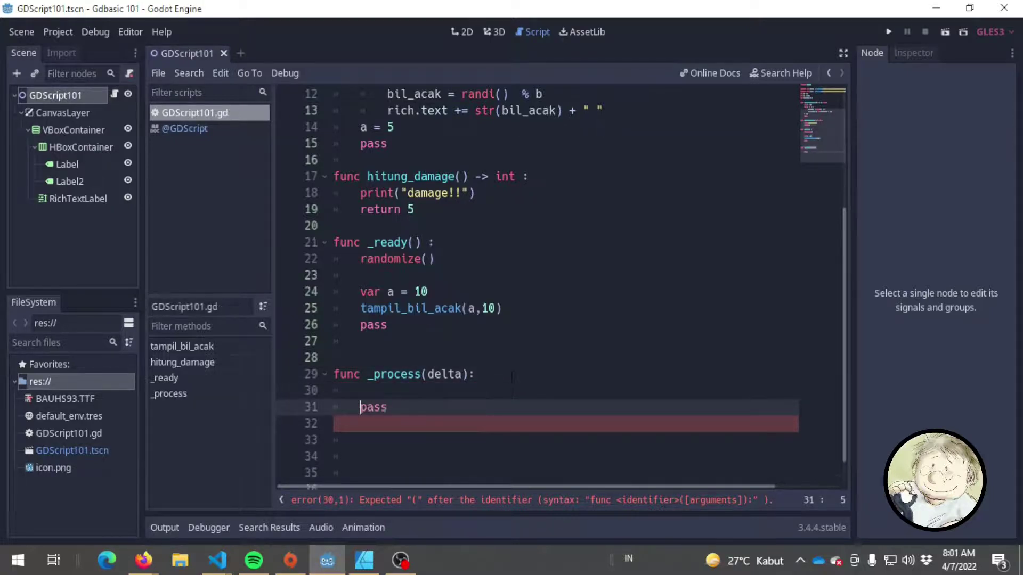
pyautogui.doubleClick(445, 341)
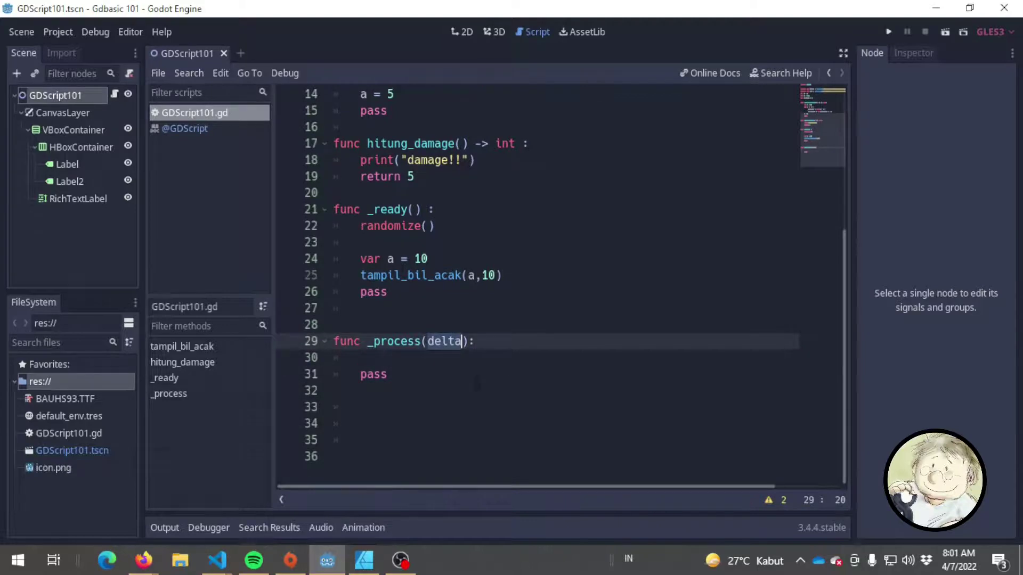
pyautogui.click(459, 362)
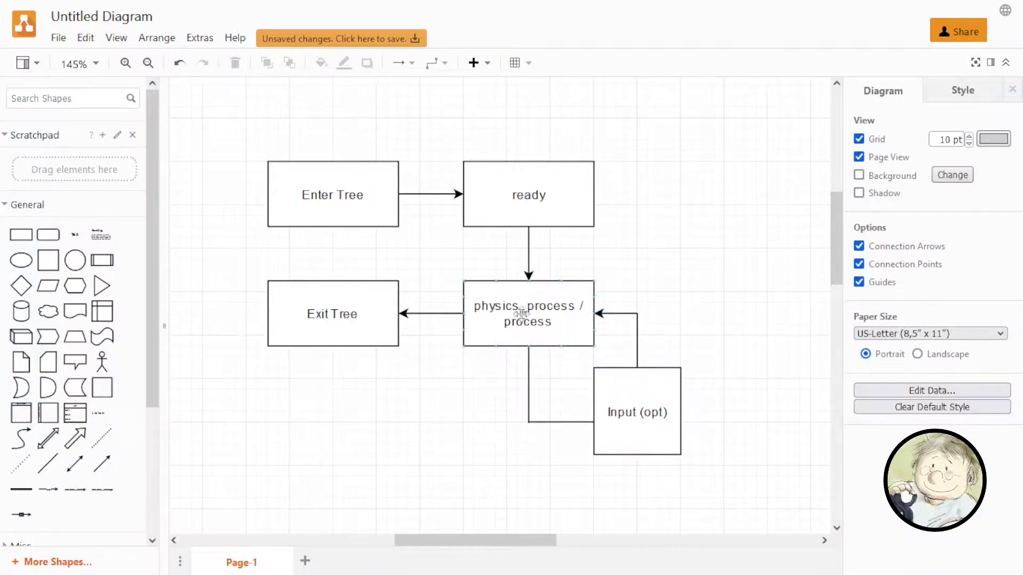
# Write print ("ini process " + str(delta)) on line 30 inside _process, above pass
pyautogui.hotkey('alt', 'Tab')
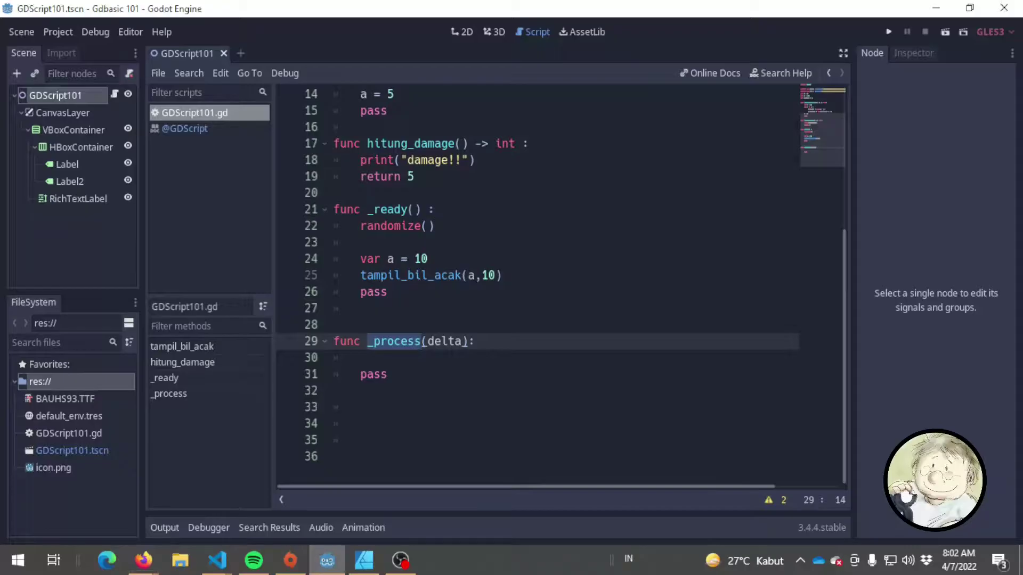
pyautogui.doubleClick(445, 341)
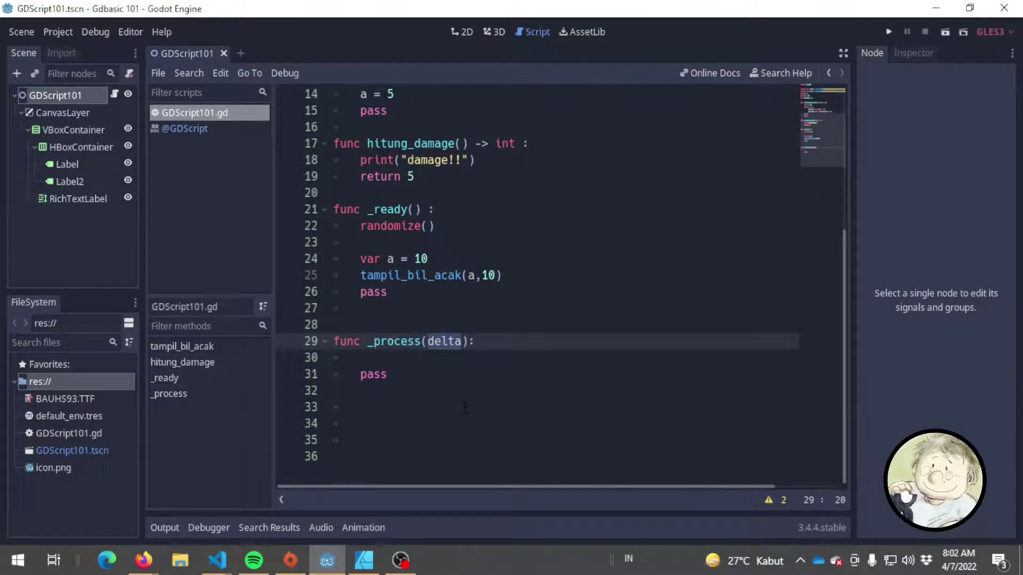
pyautogui.click(381, 341)
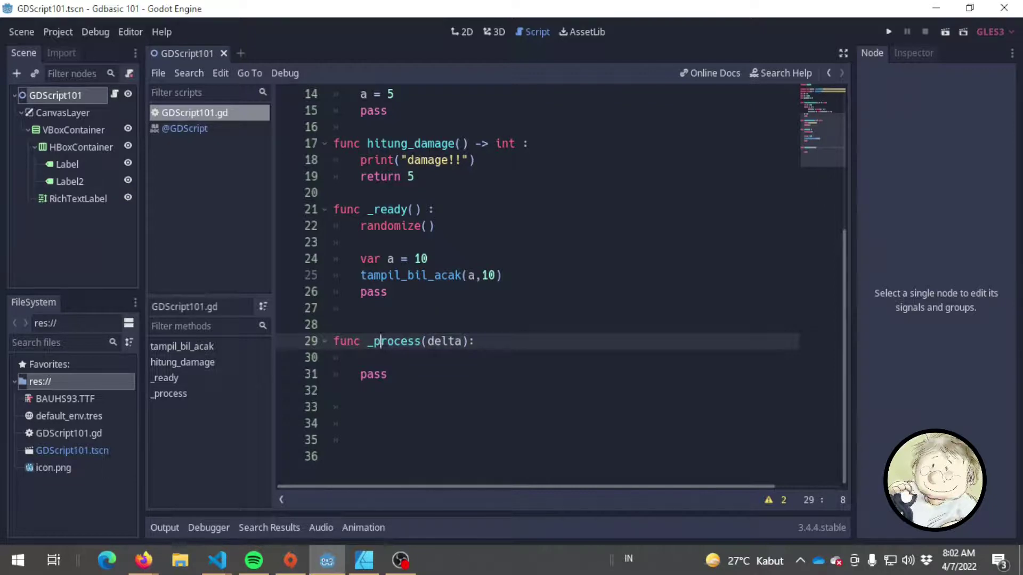
pyautogui.click(387, 358)
pyautogui.write('print ("ini process "+')
pyautogui.press('BackSpace')
pyautogui.press('BackSpace')
pyautogui.write('+ str(detl')
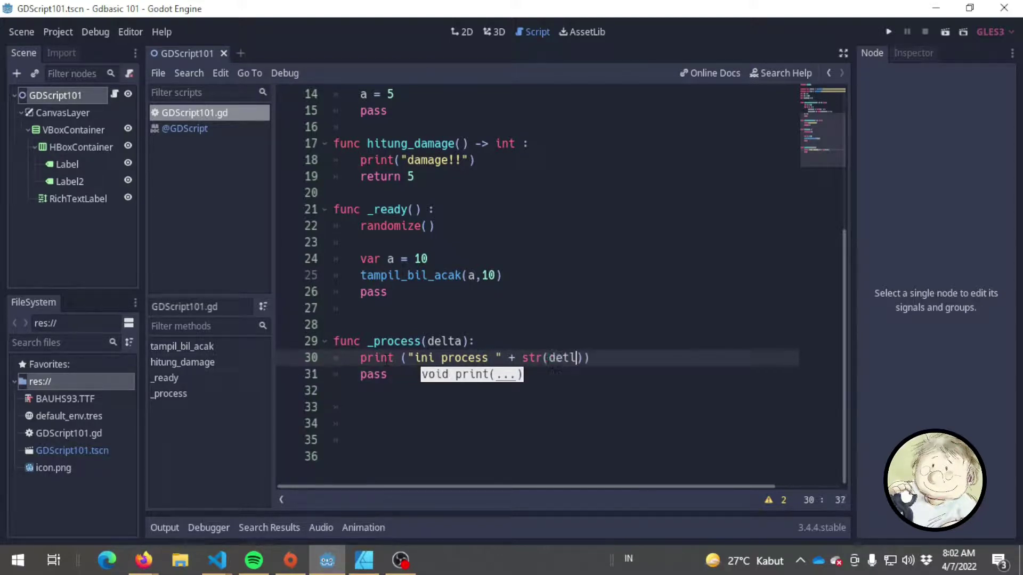
pyautogui.press('BackSpace')
pyautogui.press('BackSpace')
pyautogui.write('l')
pyautogui.press('Return')
pyautogui.write(')')
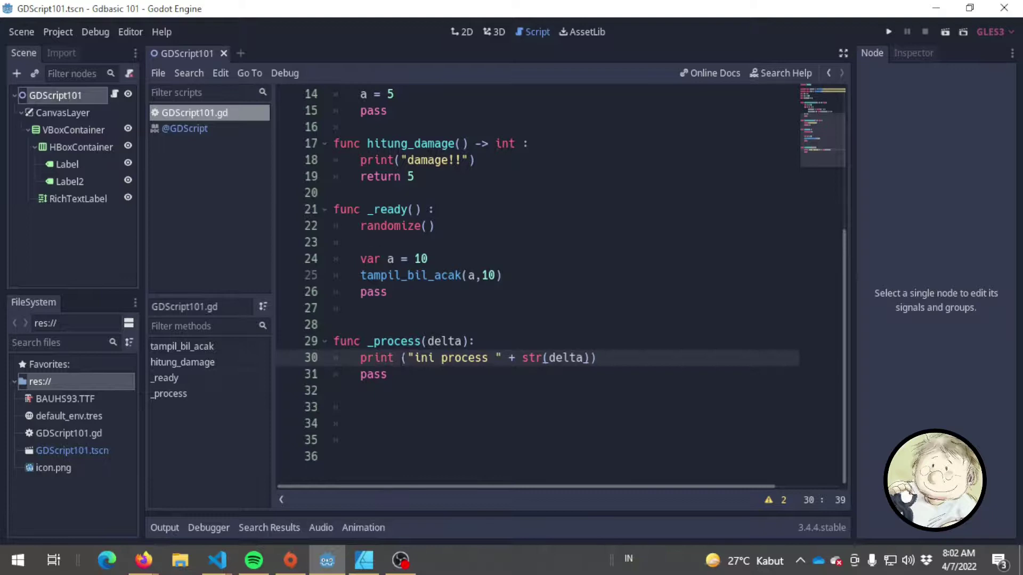
pyautogui.press('Down')
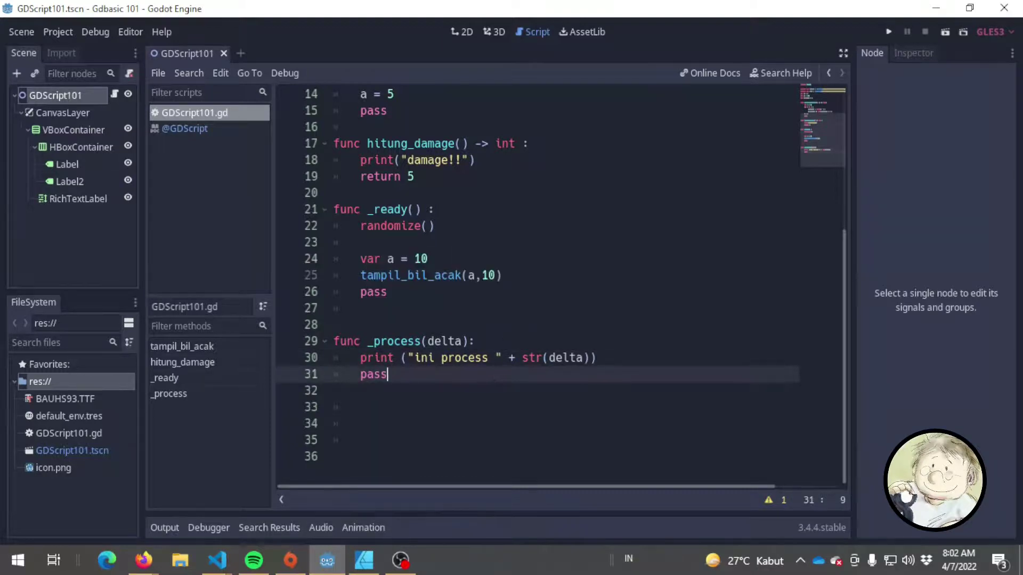
pyautogui.click(607, 358)
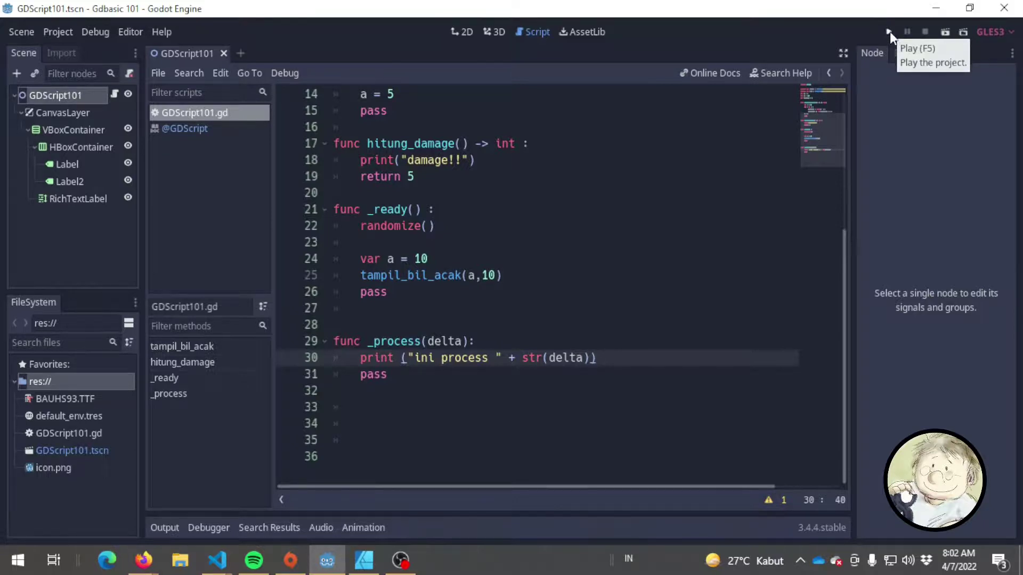
# Run the project and check the Output panel for repeated 'ini process 0.016667' lines
pyautogui.click(889, 33)
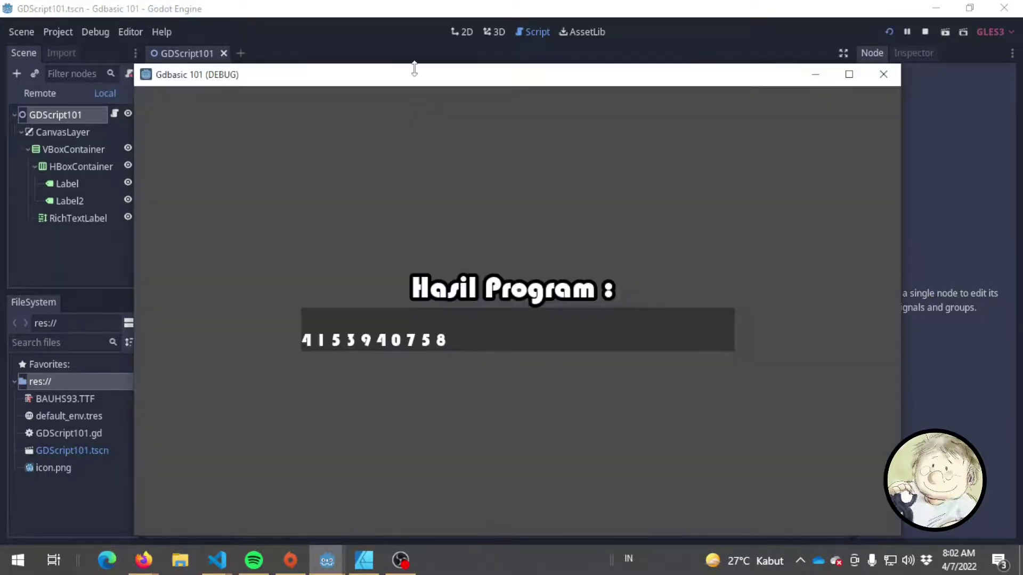
pyautogui.moveTo(414, 69); pyautogui.dragTo(610, 50)
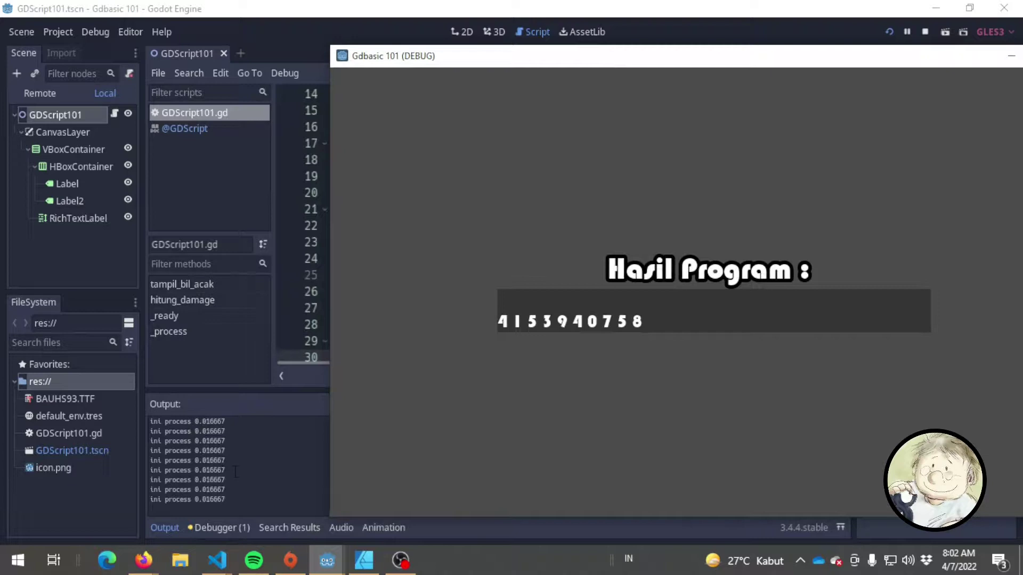
pyautogui.click(234, 472)
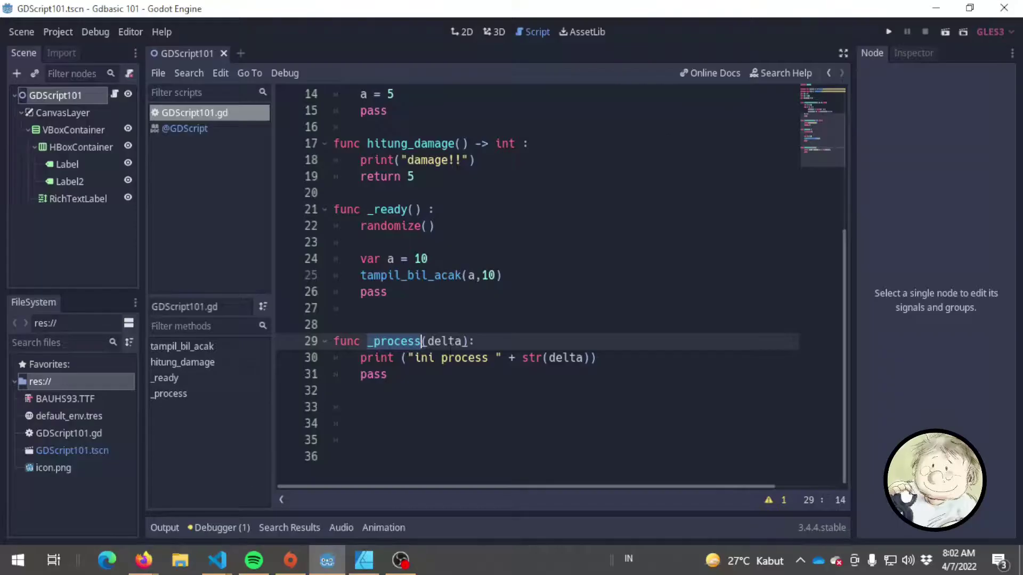
pyautogui.click(449, 378)
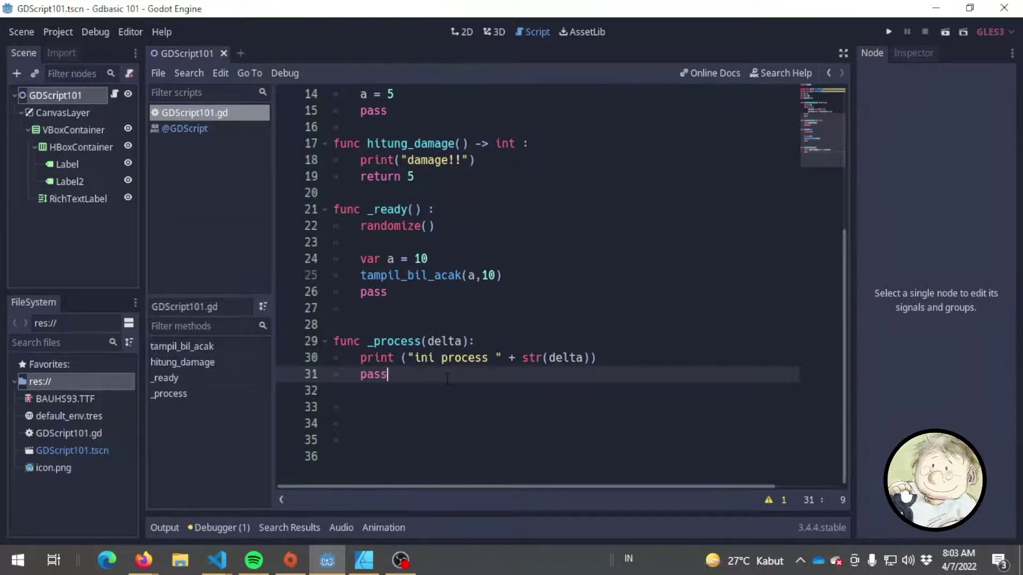
# Add an empty _physics_process(delta) function containing pass below _process
pyautogui.click(448, 341)
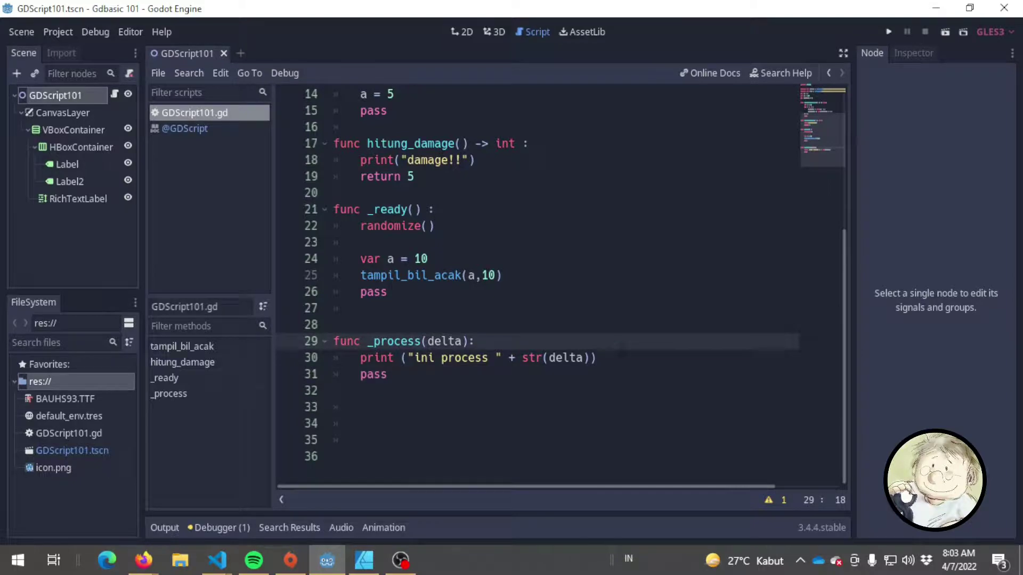
pyautogui.click(596, 358)
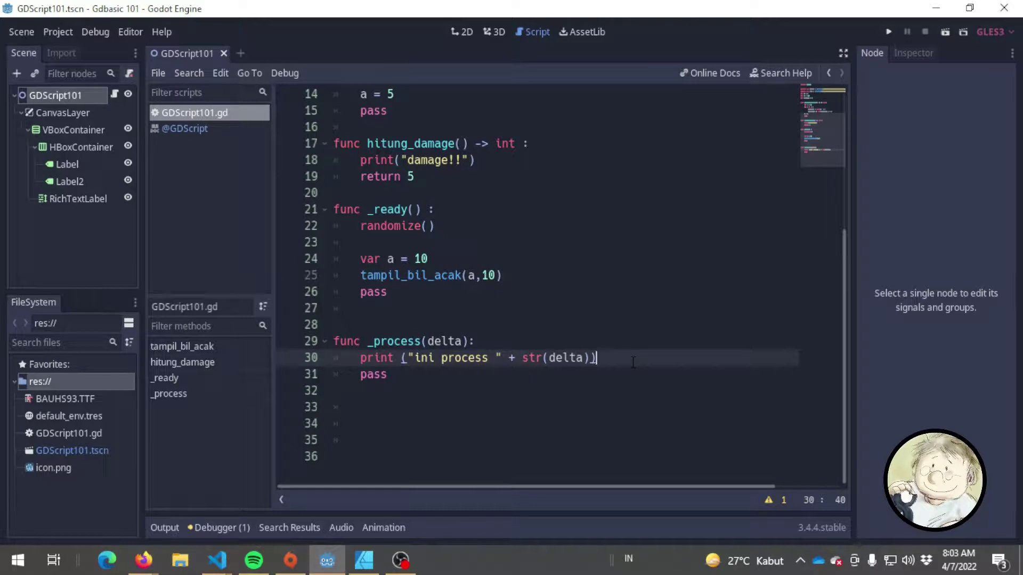
pyautogui.doubleClick(397, 341)
pyautogui.click(449, 385)
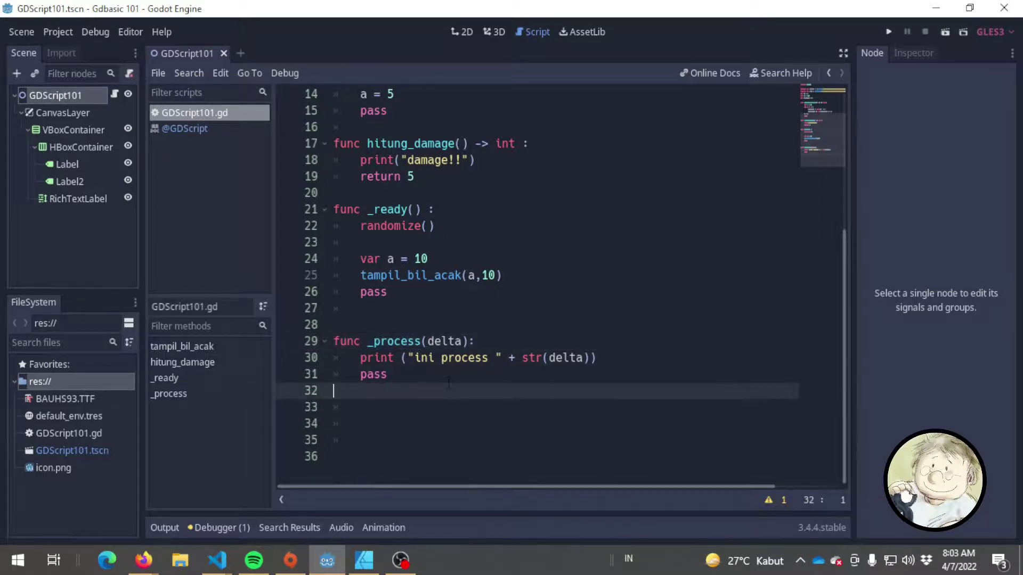
pyautogui.press('Return')
pyautogui.write('func _p')
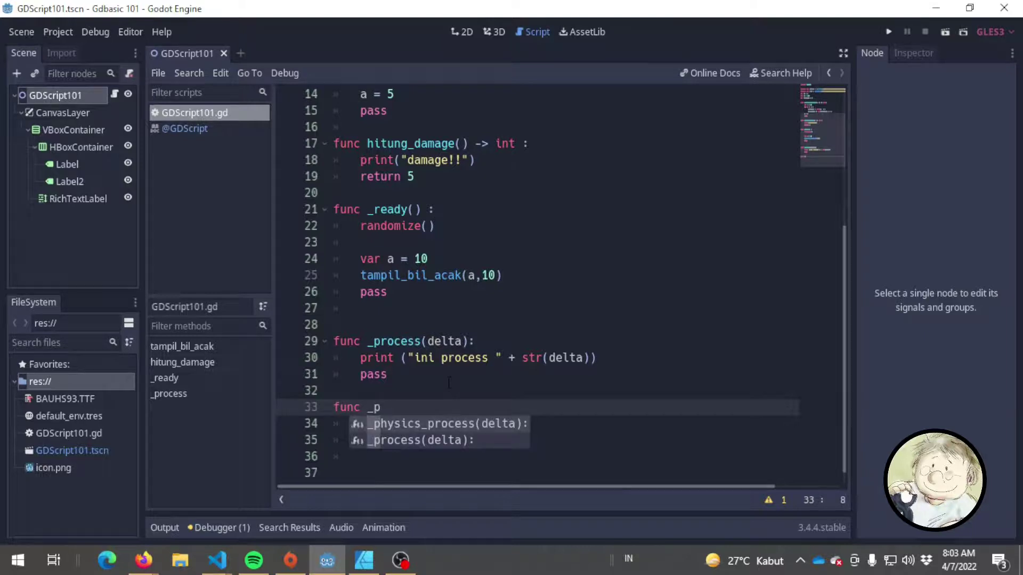
pyautogui.press('Return')
pyautogui.press('Return')
pyautogui.write('pass')
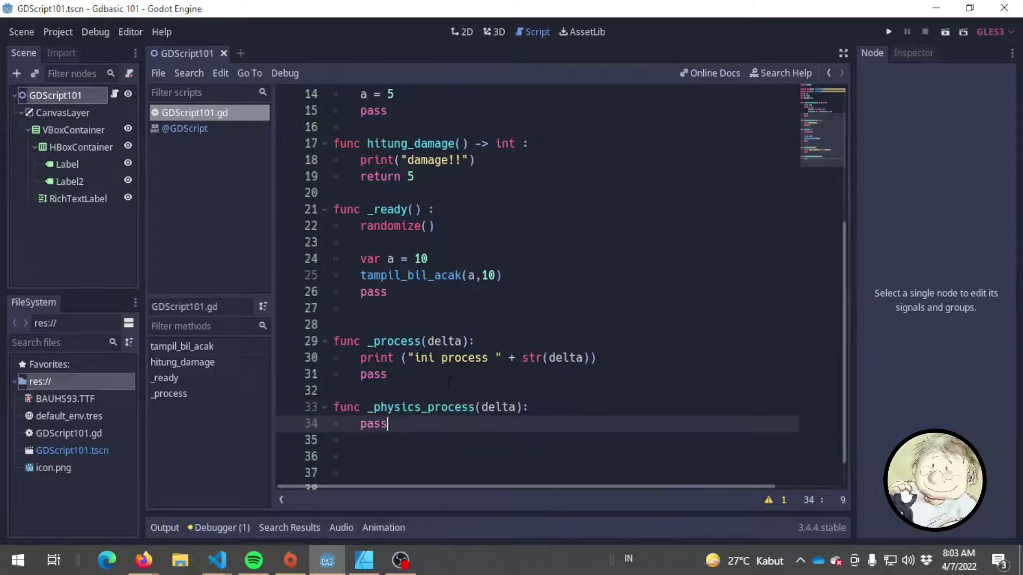
pyautogui.press('Home')
pyautogui.press('Return')
# Move the "ini process " + str(delta) print into _physics_process and save the script
pyautogui.click(423, 341)
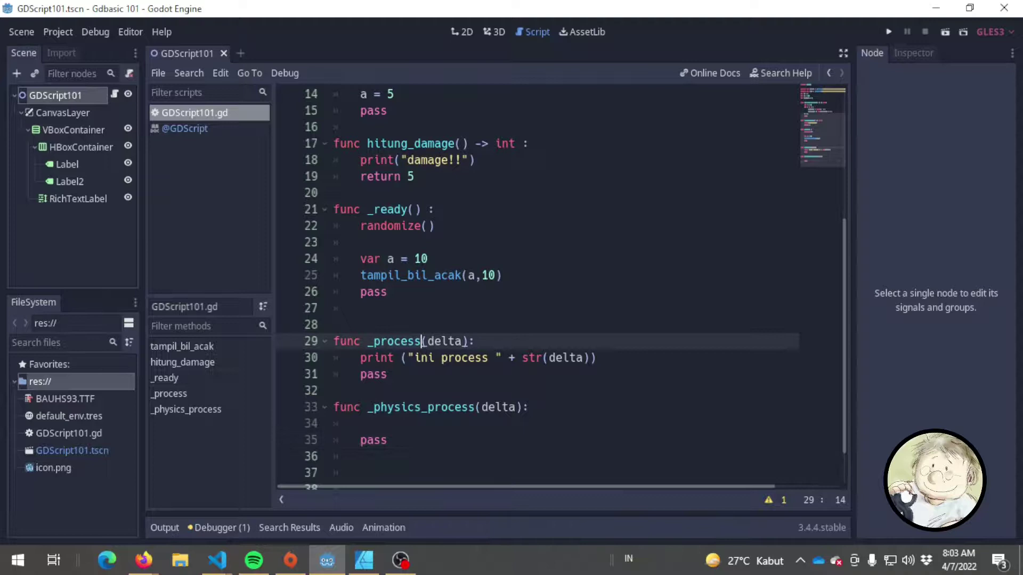
pyautogui.click(427, 407)
pyautogui.scroll(-1, 428, 407)
pyautogui.click(442, 275)
pyautogui.click(442, 360)
pyautogui.click(426, 372)
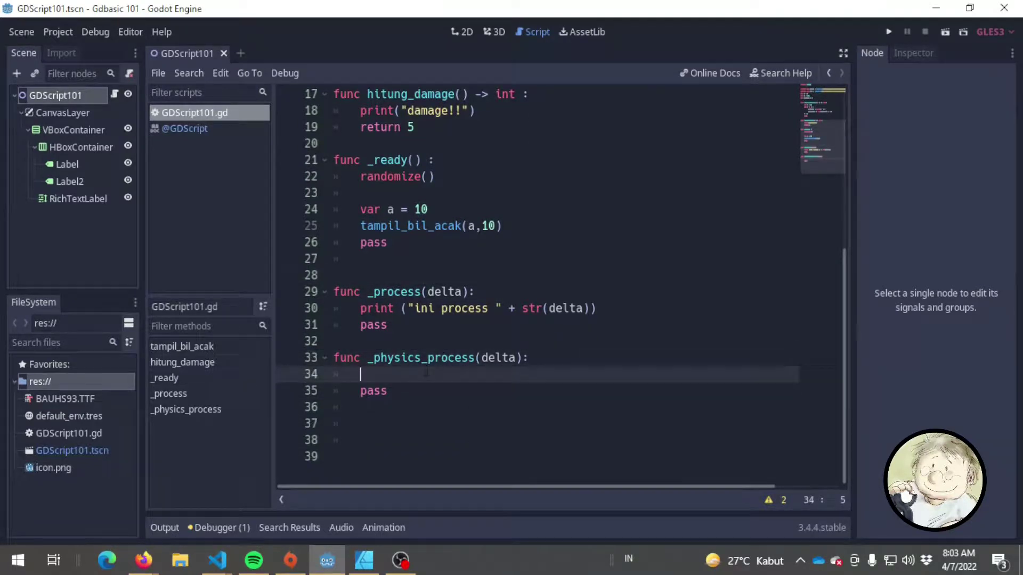
pyautogui.press('Up')
pyautogui.press('Up')
pyautogui.press('Up')
pyautogui.hotkey('shift', 'Down')
pyautogui.hotkey('ctrl', 'c')
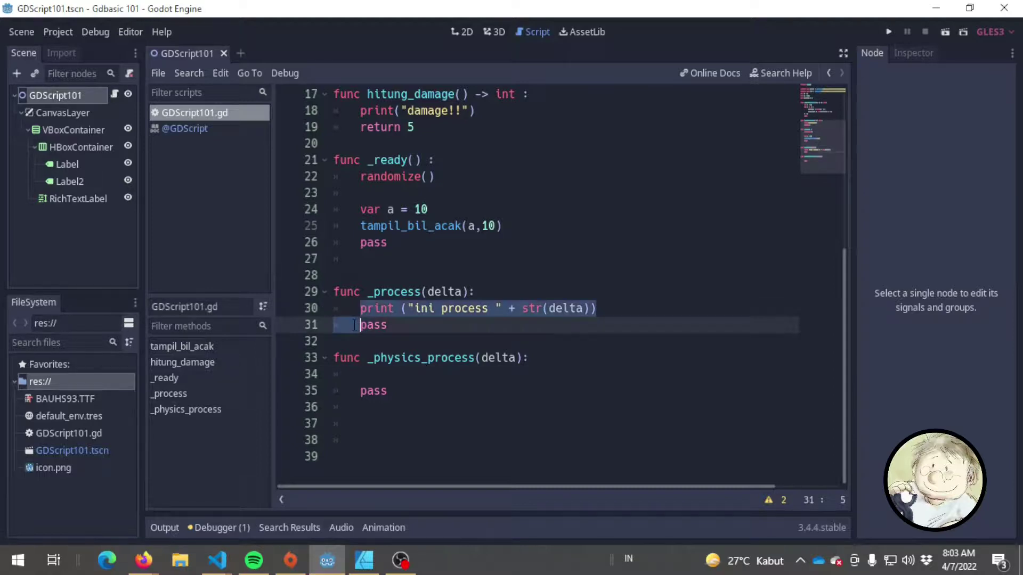
pyautogui.press('BackSpace')
pyautogui.click(386, 373)
pyautogui.press('Up')
pyautogui.hotkey('ctrl', 'v')
pyautogui.hotkey('ctrl', 's')
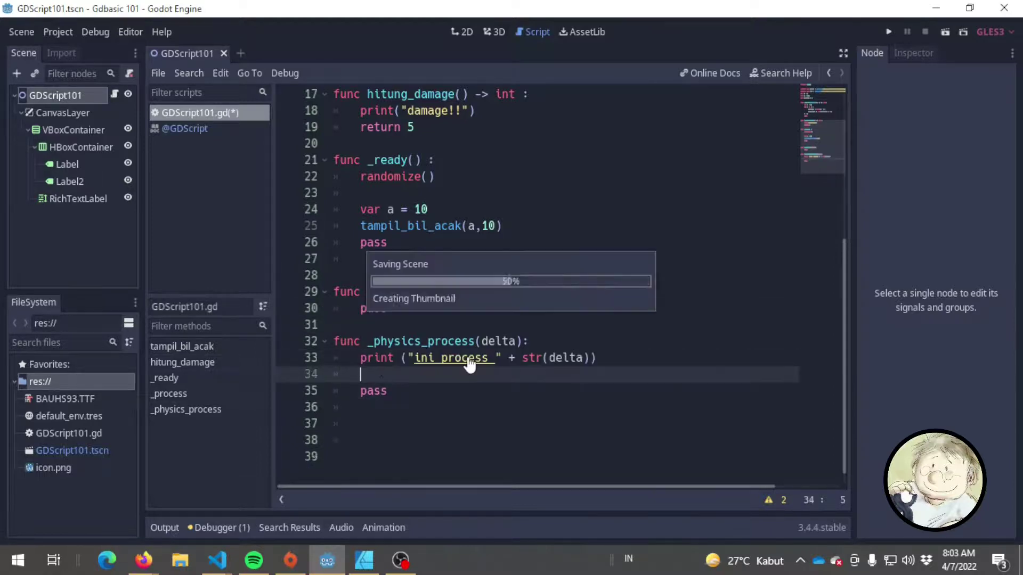
# Run the project, watch the physics delta printing in Output, then stop the game
pyautogui.click(888, 32)
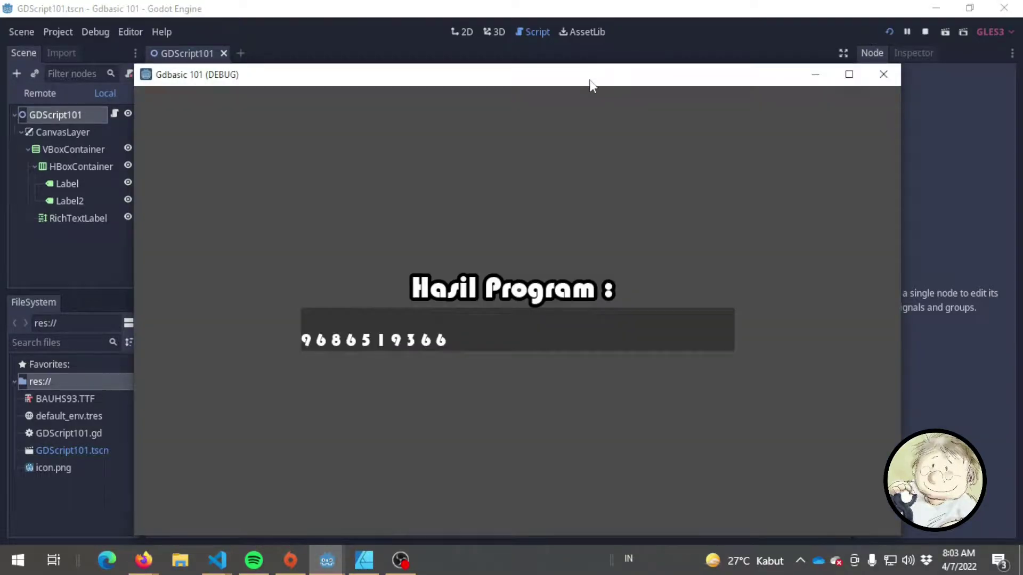
pyautogui.moveTo(589, 80); pyautogui.dragTo(754, 56)
pyautogui.click(252, 460)
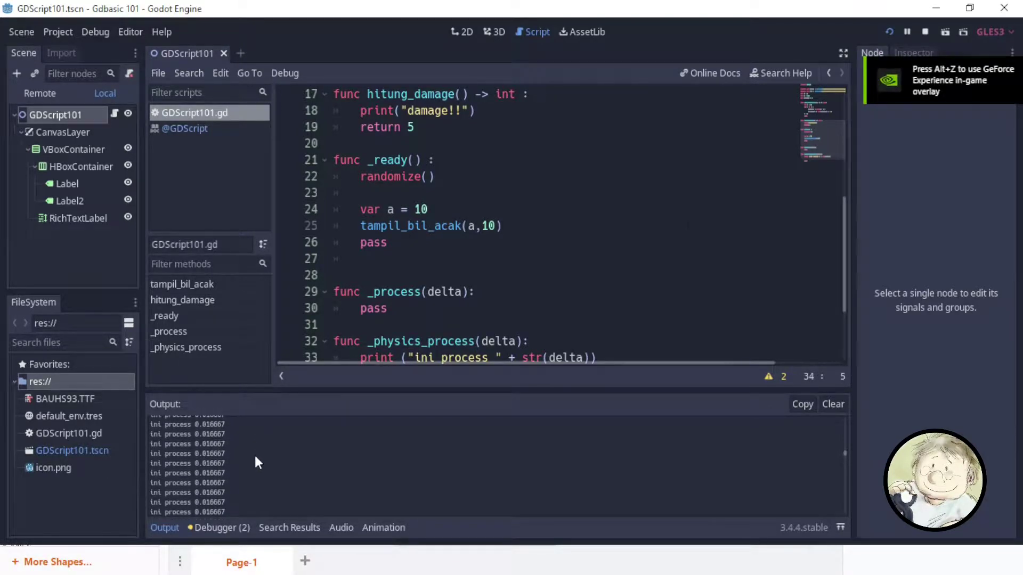
pyautogui.click(925, 32)
# Hide the output log and delete the print line from _physics_process, leaving pass
pyautogui.click(639, 292)
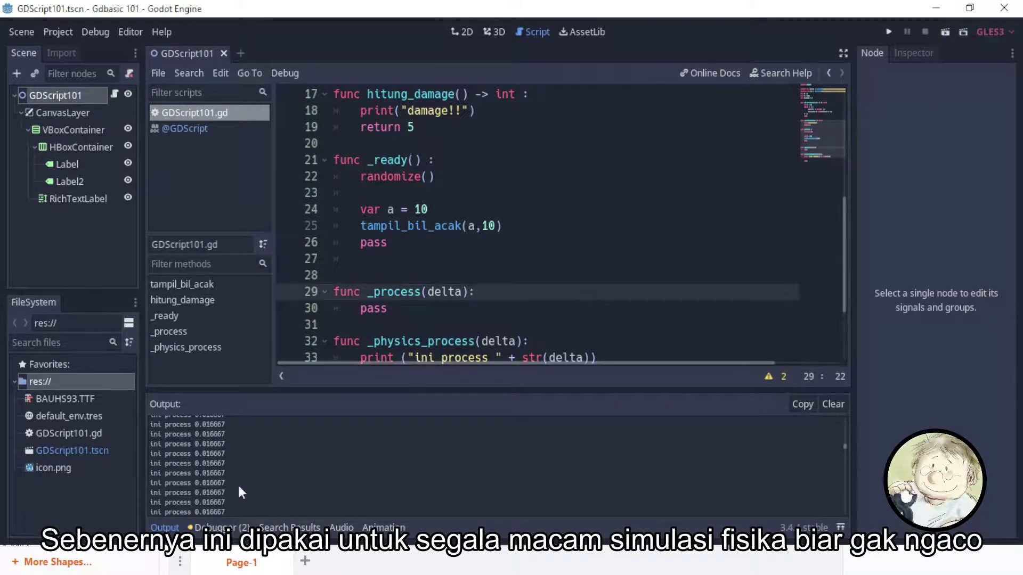
pyautogui.click(164, 528)
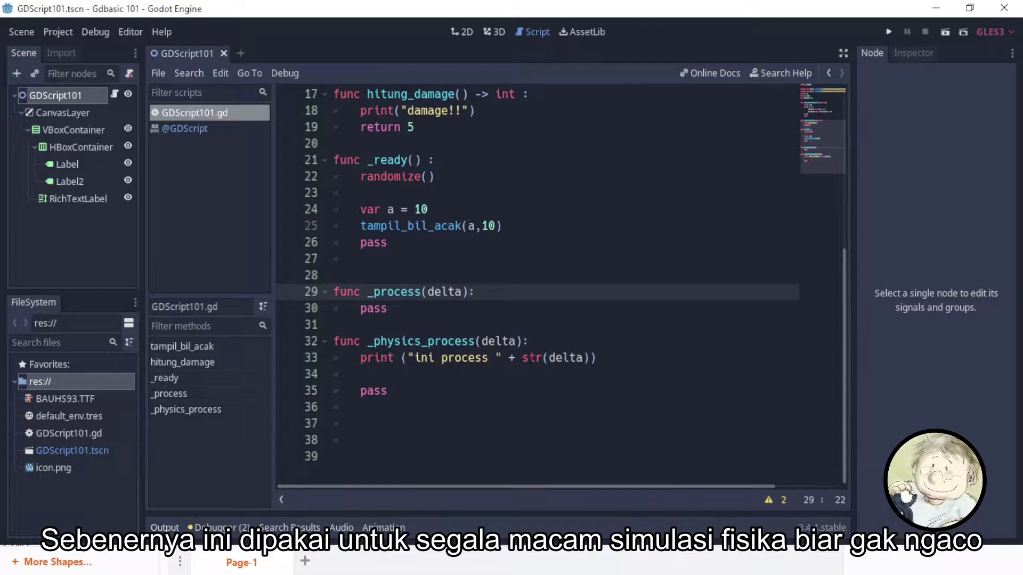
pyautogui.click(449, 341)
pyautogui.doubleClick(448, 341)
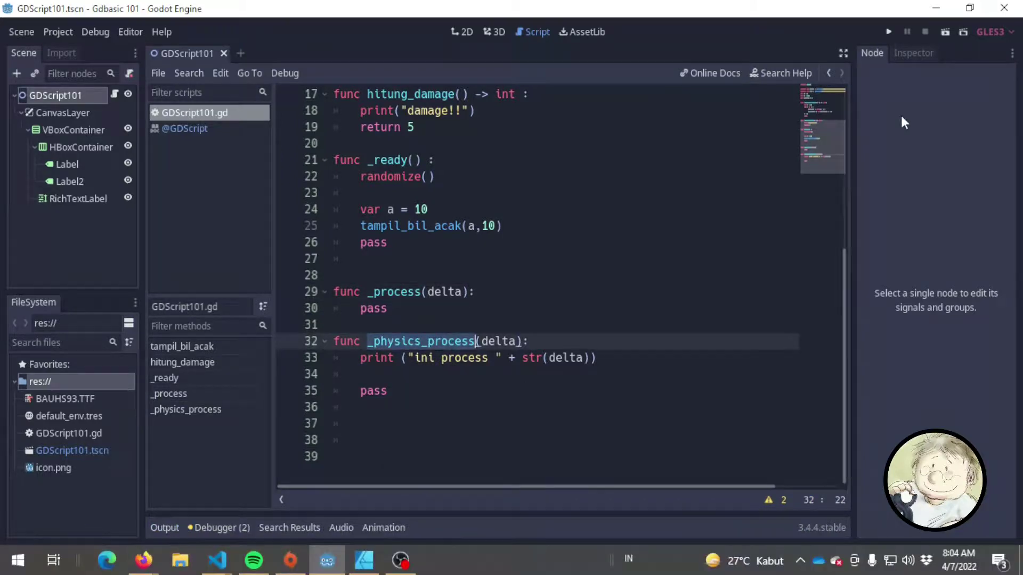
pyautogui.click(634, 391)
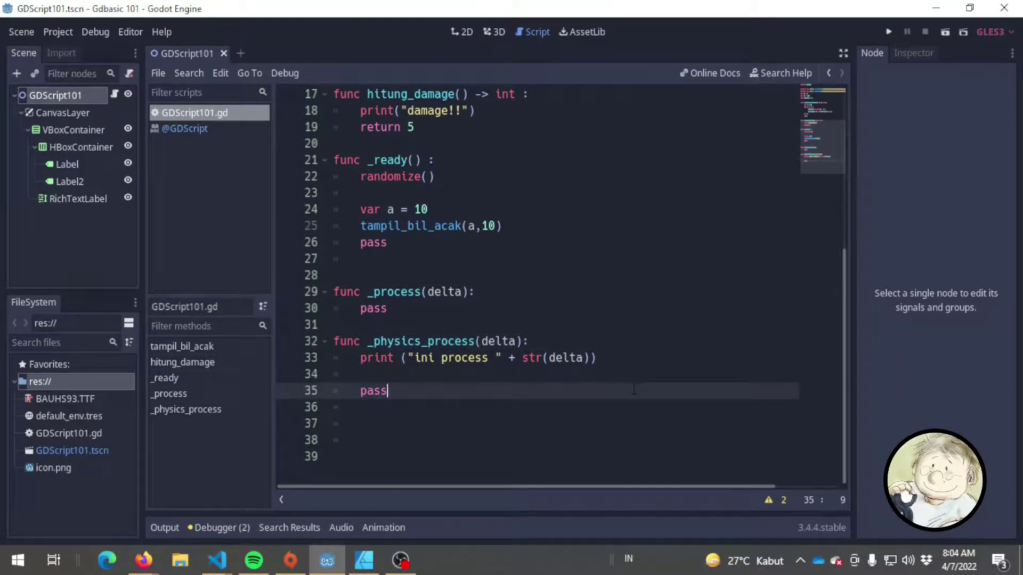
pyautogui.tripleClick(637, 368)
pyautogui.press('BackSpace')
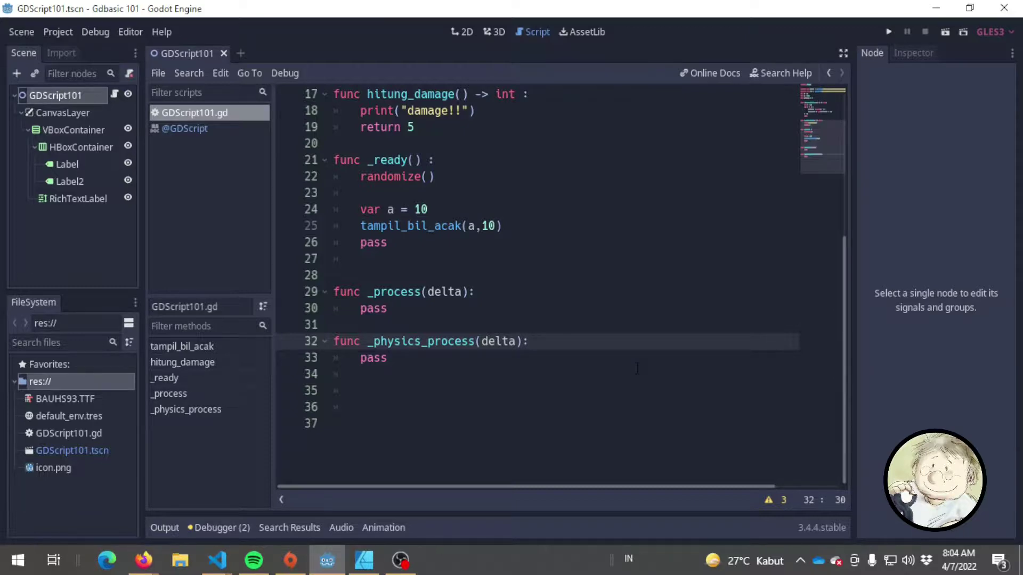
# Write func _input(event): with a blank line and pass at the end of GDScript101.gd
pyautogui.press('Down')
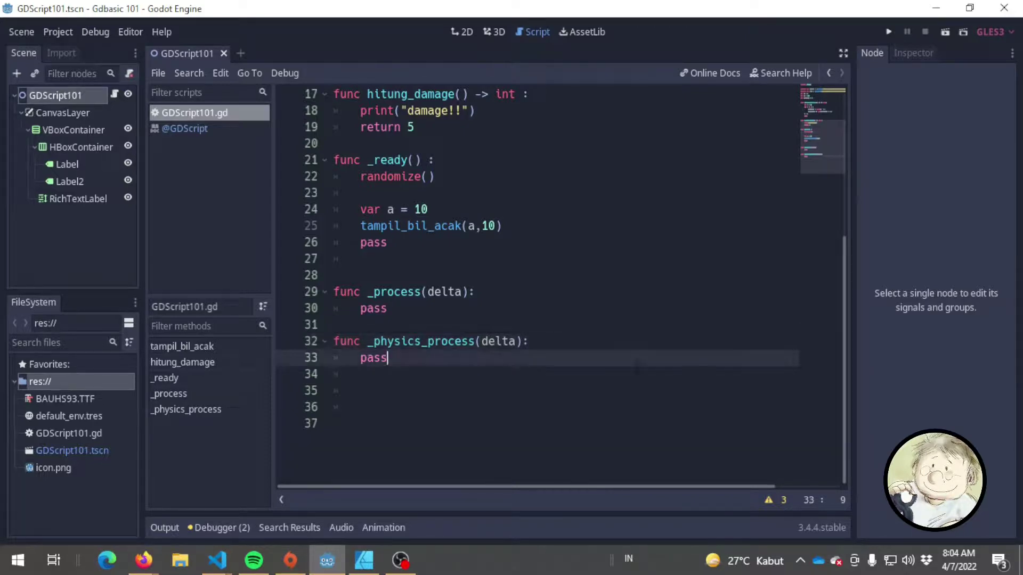
pyautogui.press('Return')
pyautogui.press('Return')
pyautogui.press('BackSpace')
pyautogui.write('func Inpu')
pyautogui.press('BackSpace')
pyautogui.press('BackSpace')
pyautogui.press('BackSpace')
pyautogui.press('BackSpace')
pyautogui.write('inpu')
pyautogui.press('Return')
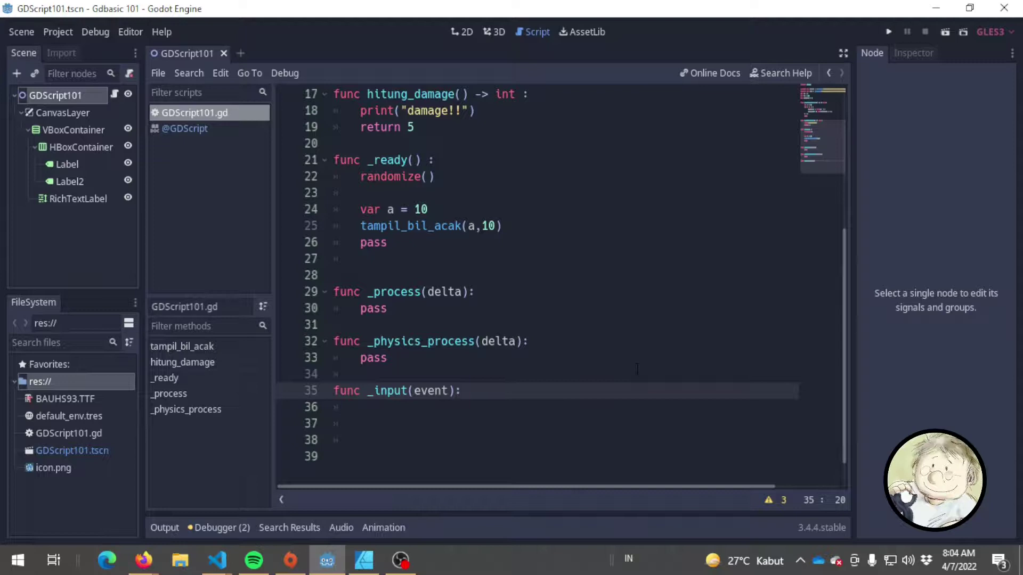
pyautogui.press('Return')
pyautogui.write('pass')
pyautogui.press('Home')
pyautogui.press('Return')
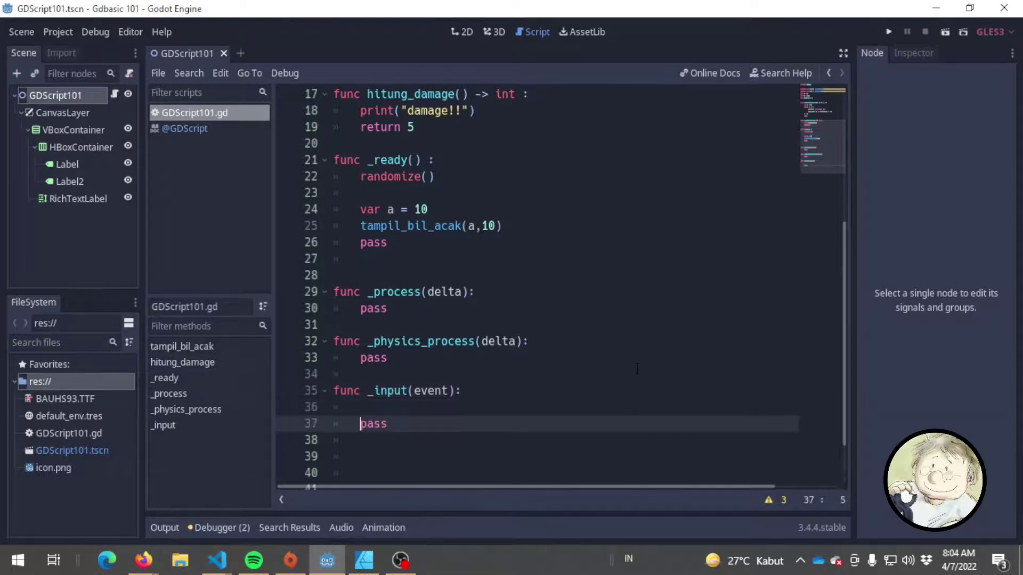
pyautogui.doubleClick(432, 394)
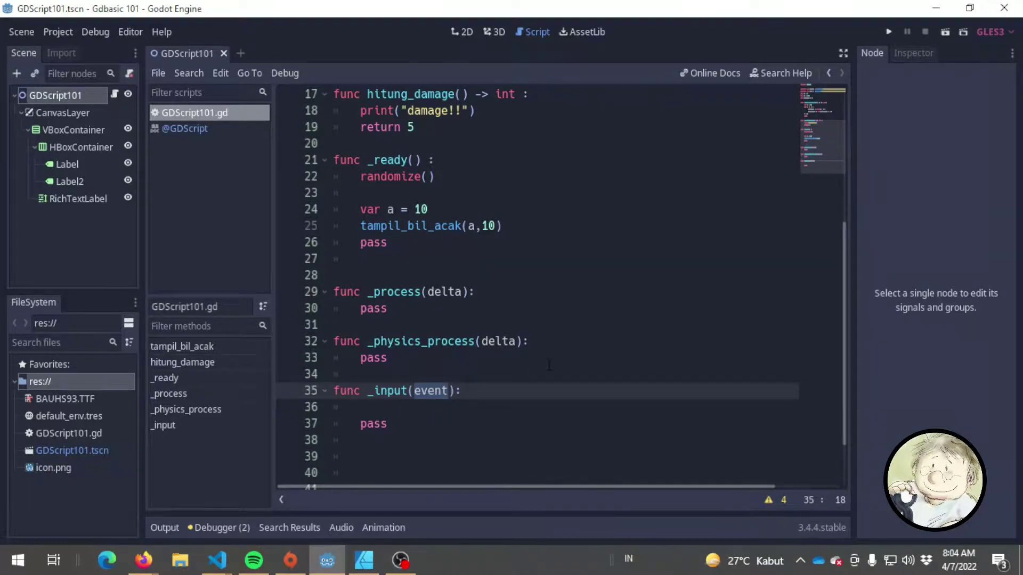
pyautogui.click(544, 391)
# Look up _input in the help, browse the InputEvent methods, then return to GDScript101.gd
pyautogui.keyDown('ctrl'); pyautogui.click(395, 395); pyautogui.keyUp('ctrl')
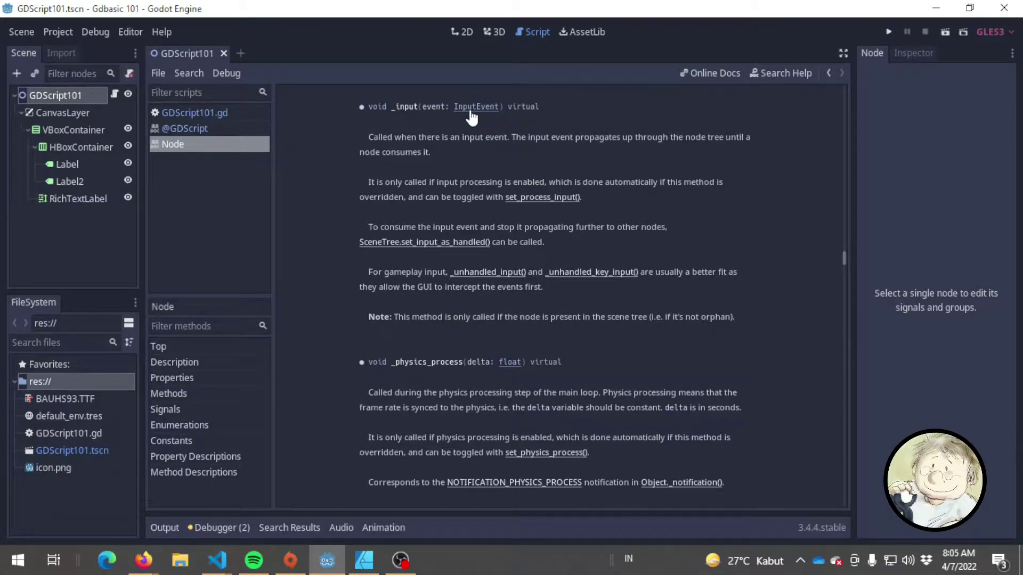
pyautogui.click(472, 109)
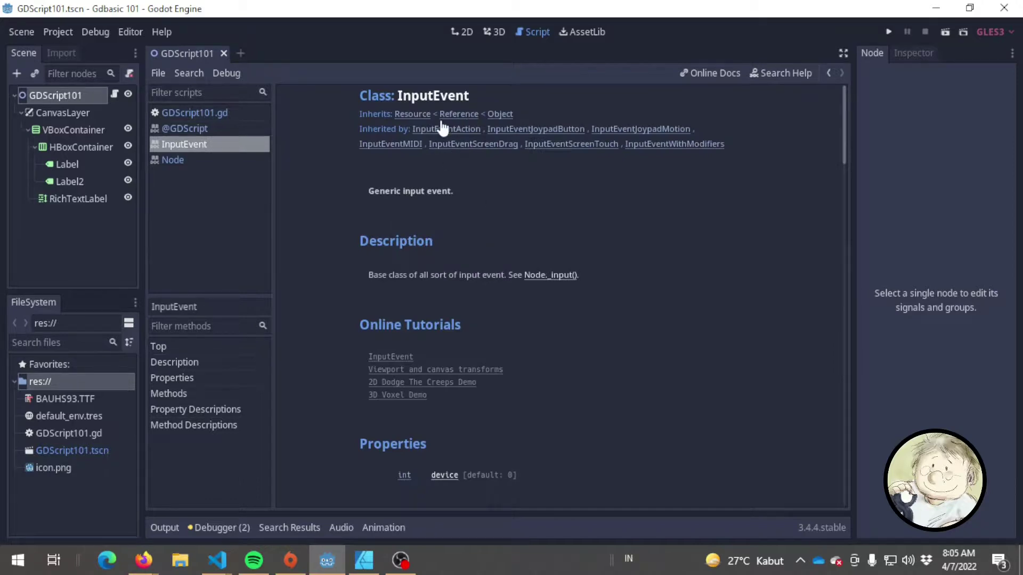
pyautogui.scroll(-3, 510, 258)
pyautogui.scroll(-2, 509, 257)
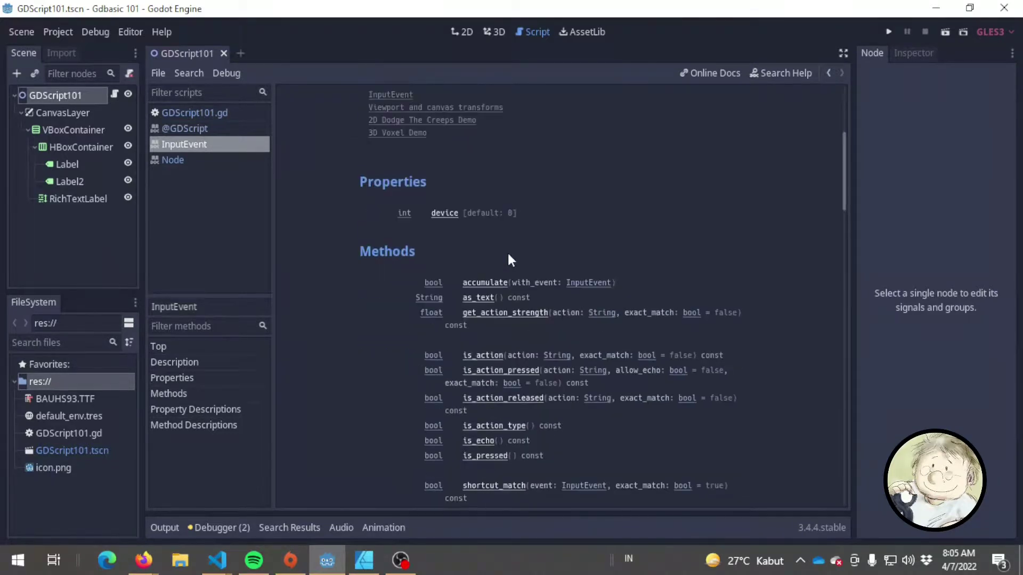
pyautogui.scroll(-1, 506, 257)
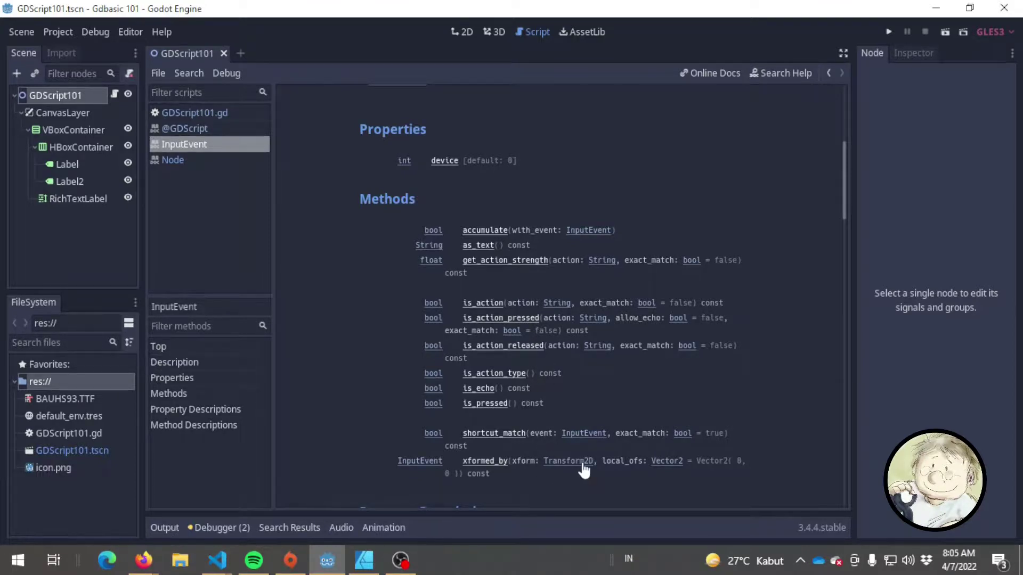
pyautogui.scroll(-1, 590, 475)
pyautogui.scroll(-1, 591, 475)
pyautogui.scroll(-1, 592, 475)
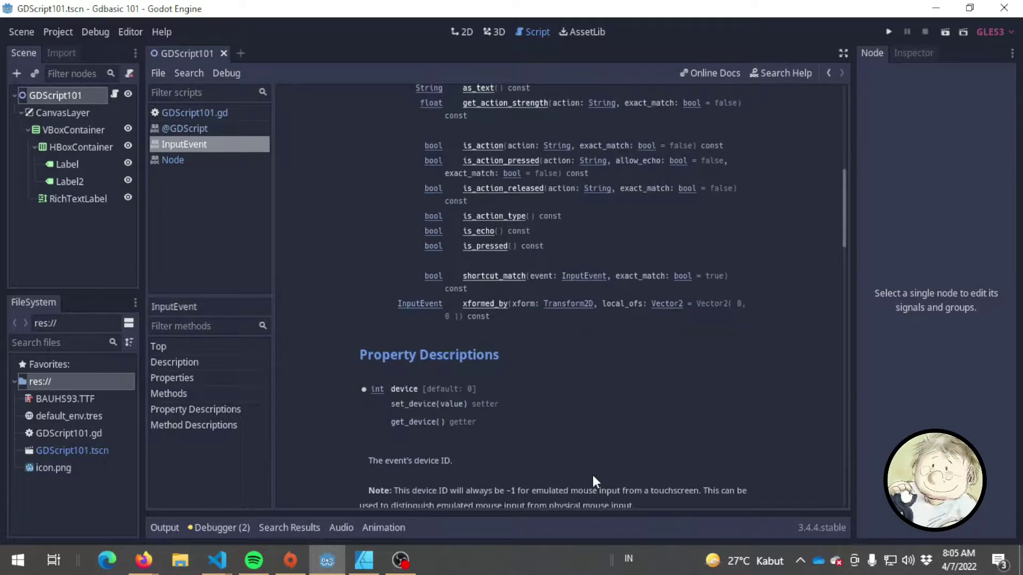
pyautogui.scroll(2, 593, 475)
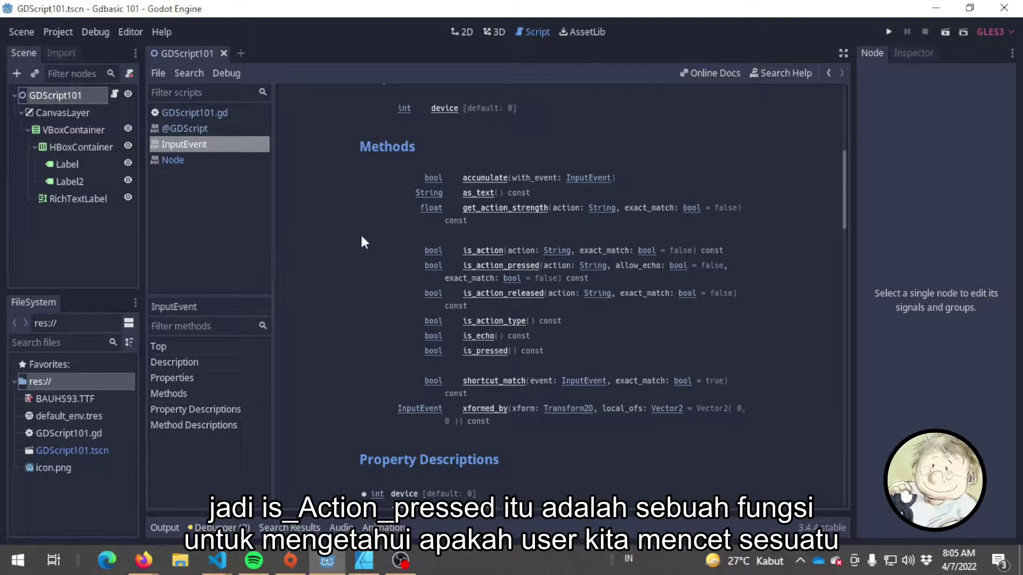
pyautogui.click(195, 114)
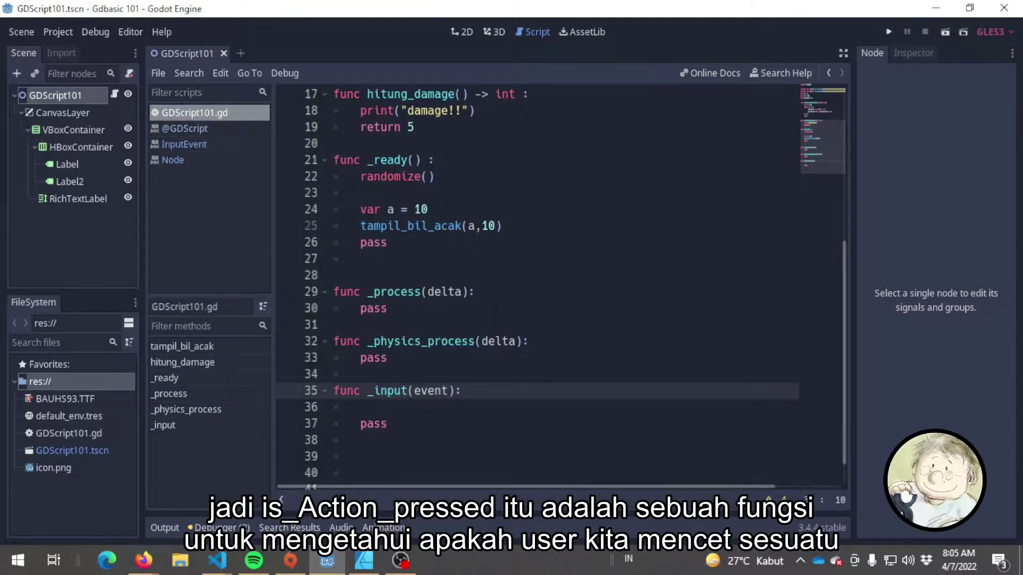
# In _input, write the condition if (event.is_action_pressed("ui_left")):
pyautogui.click(458, 406)
pyautogui.write('if (evfen')
pyautogui.press('BackSpace')
pyautogui.press('BackSpace')
pyautogui.press('BackSpace')
pyautogui.write('ent')
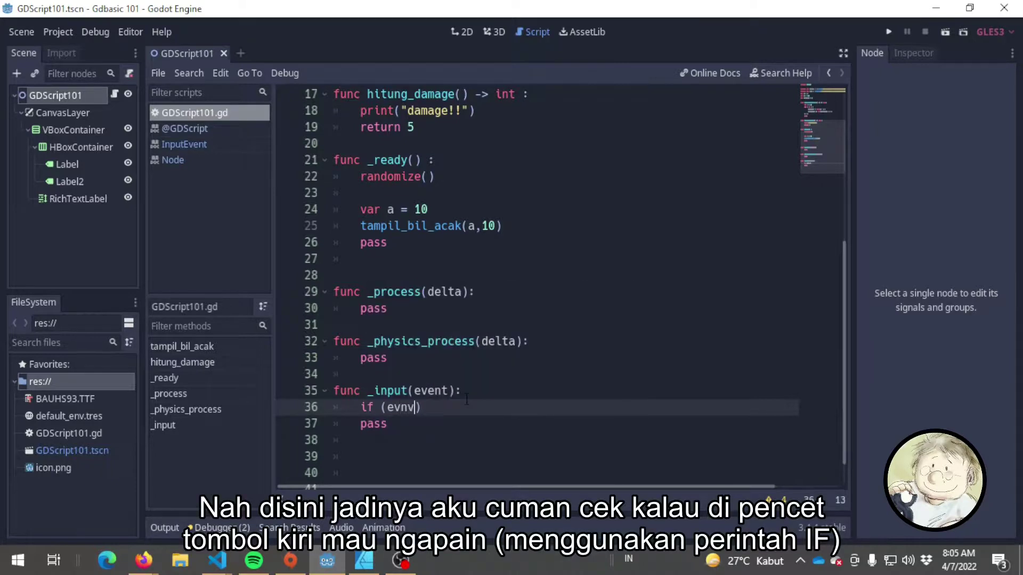
pyautogui.write('.is_')
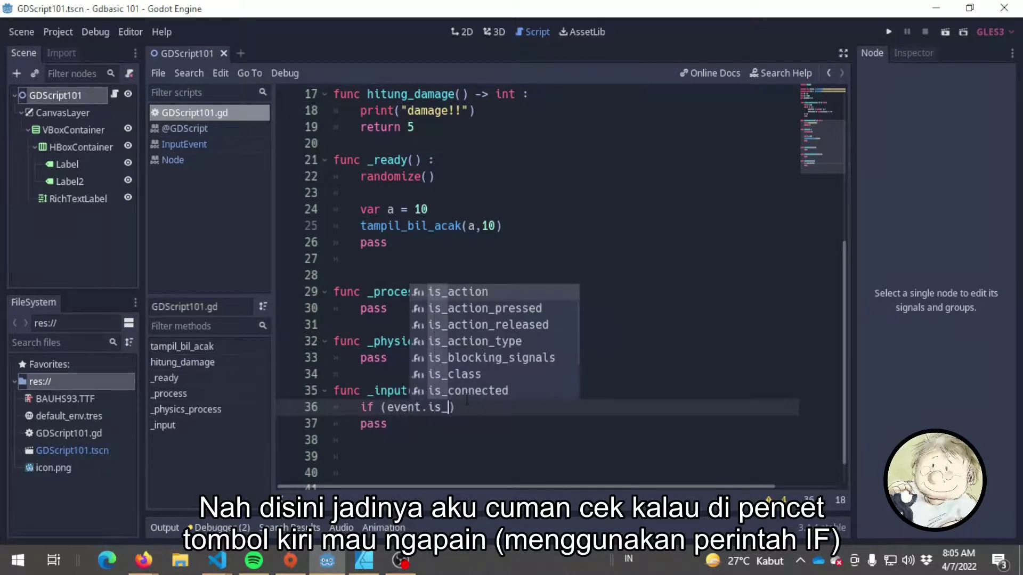
pyautogui.write('action')
pyautogui.press('Down')
pyautogui.press('Return')
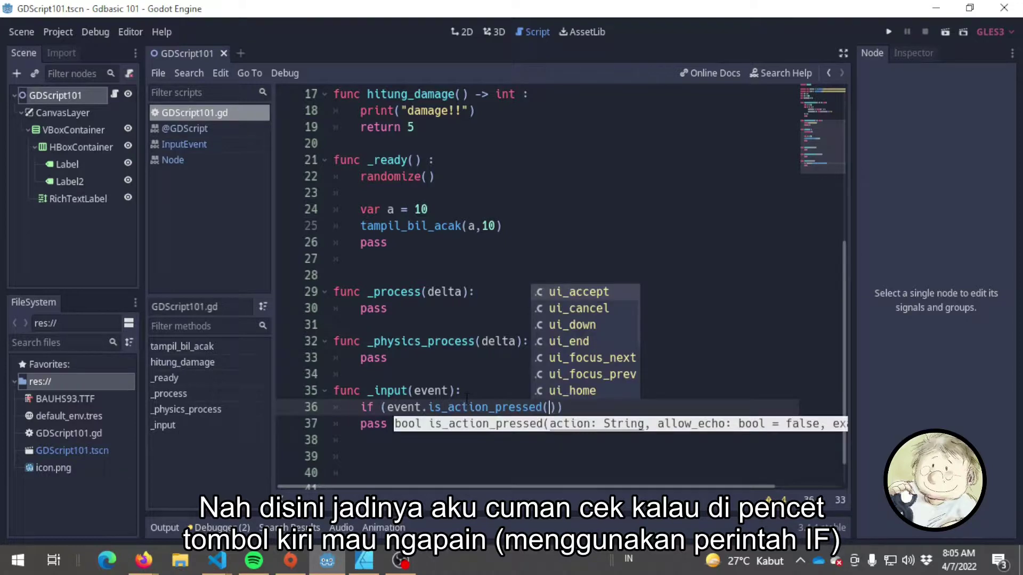
pyautogui.write('"ui_left')
pyautogui.press('End')
pyautogui.press('Down')
pyautogui.press('Up')
pyautogui.press('Escape')
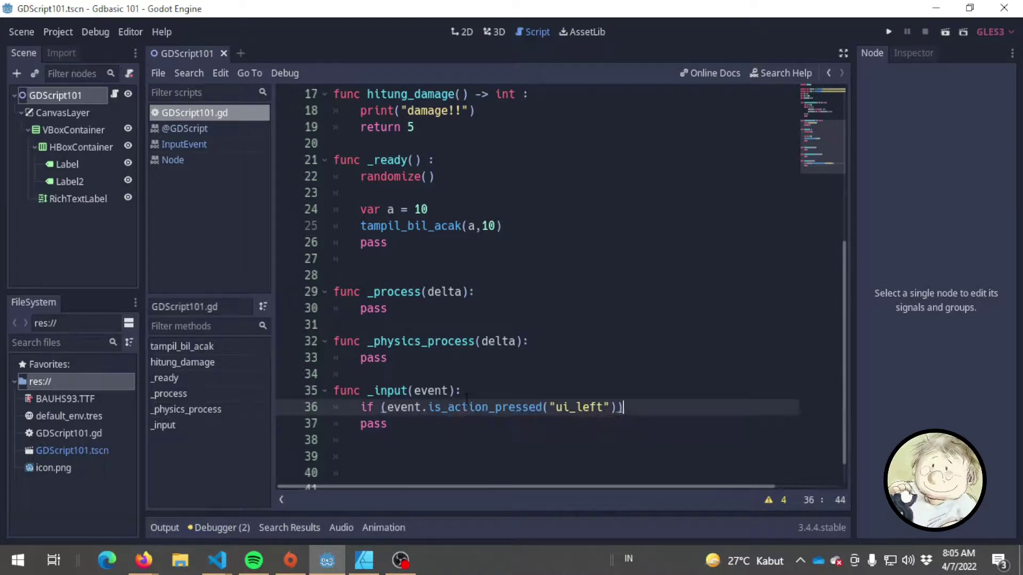
pyautogui.write(':')
# Add print("kiri") as the indented body of the ui_left check
pyautogui.press('Return')
pyautogui.write('print("kiri"')
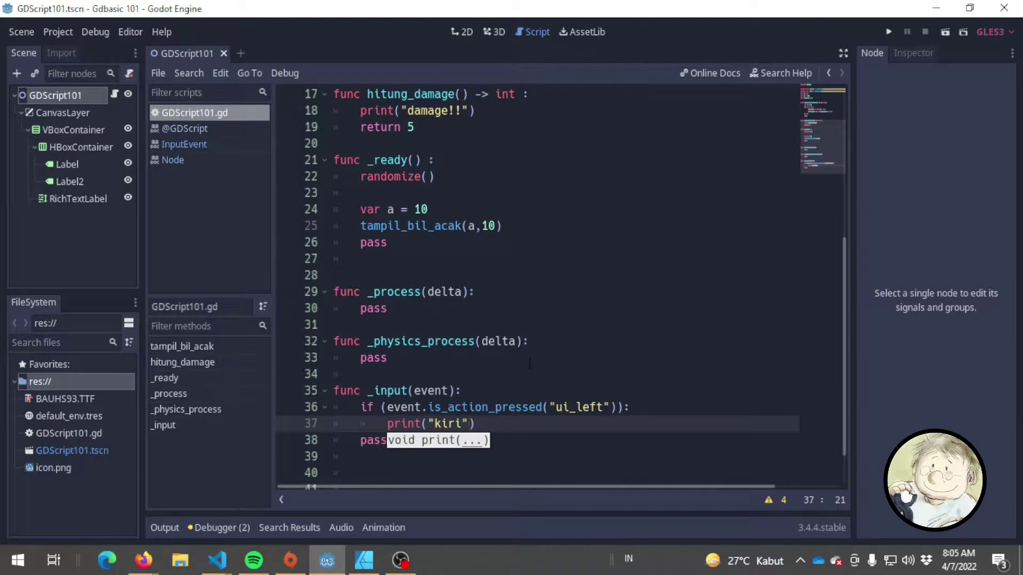
pyautogui.click(480, 357)
pyautogui.scroll(-1, 569, 377)
pyautogui.click(563, 359)
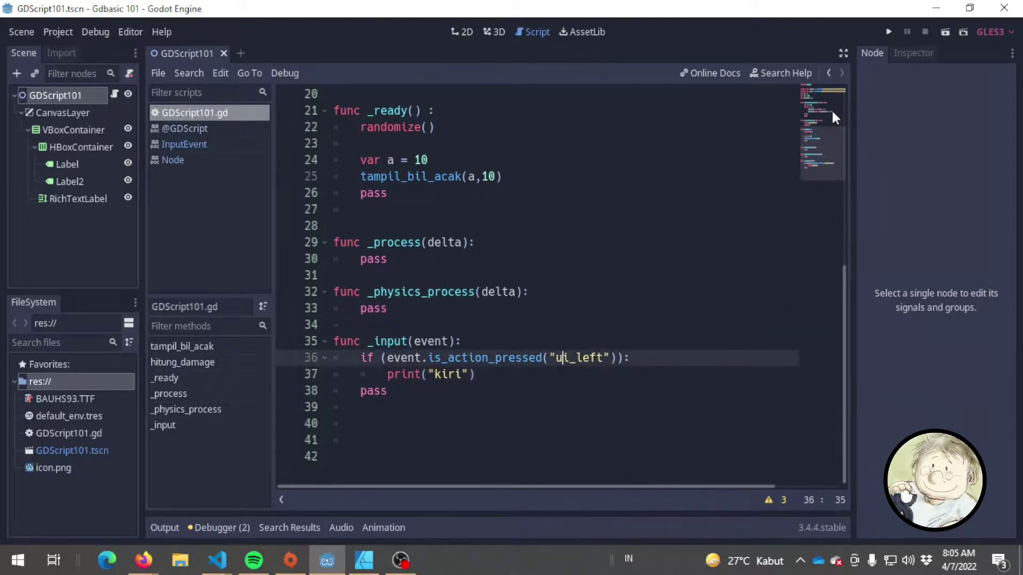
# Run the game, trigger ui_left with the Left arrow to log 'kiri', then close it
pyautogui.click(888, 33)
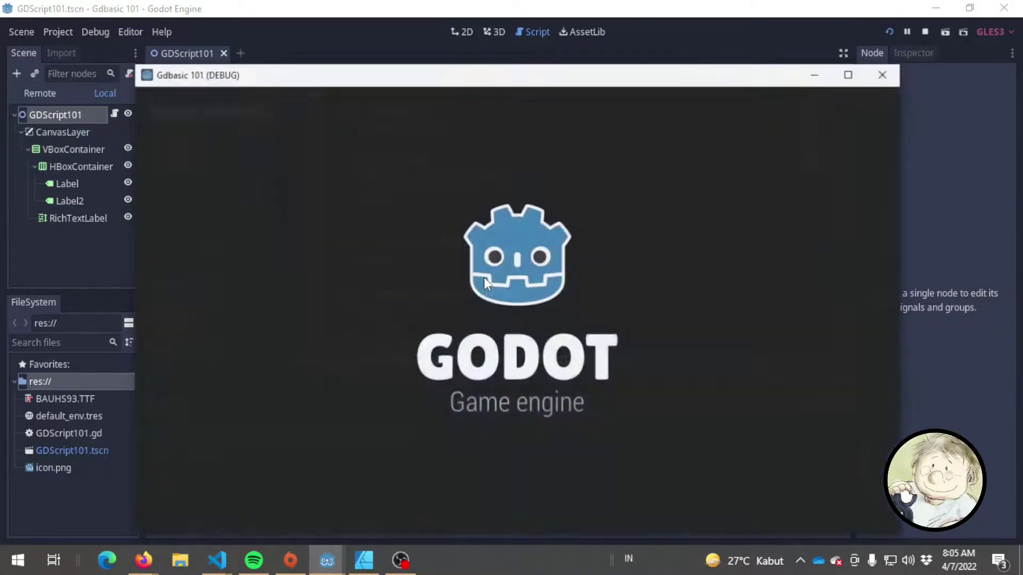
pyautogui.moveTo(573, 77); pyautogui.dragTo(791, 40)
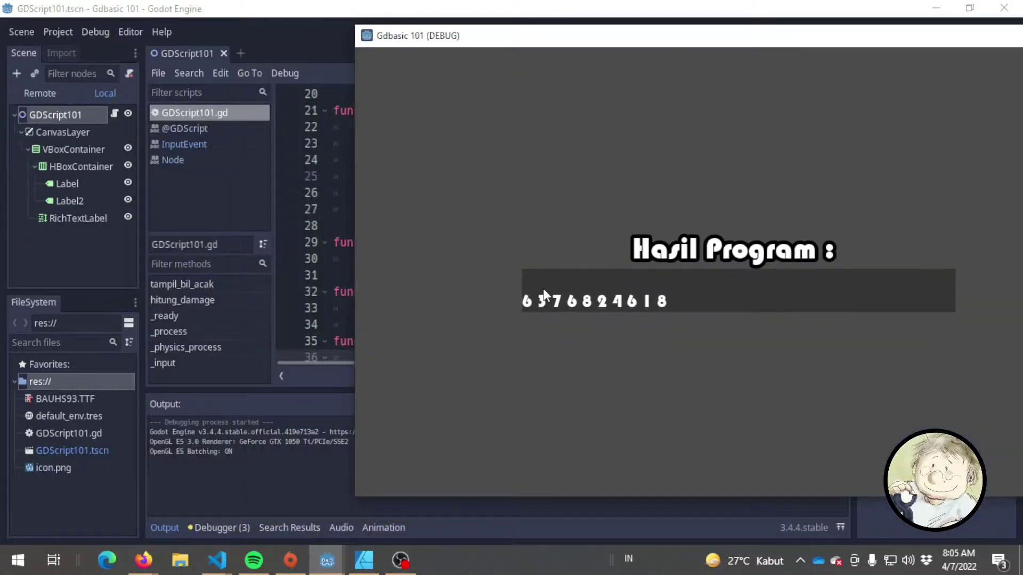
pyautogui.press('Left')
pyautogui.press('Left')
pyautogui.press('Left')
pyautogui.press('Left')
pyautogui.press('Left')
pyautogui.press('Left')
pyautogui.press('Left')
pyautogui.press('Left')
pyautogui.press('Left')
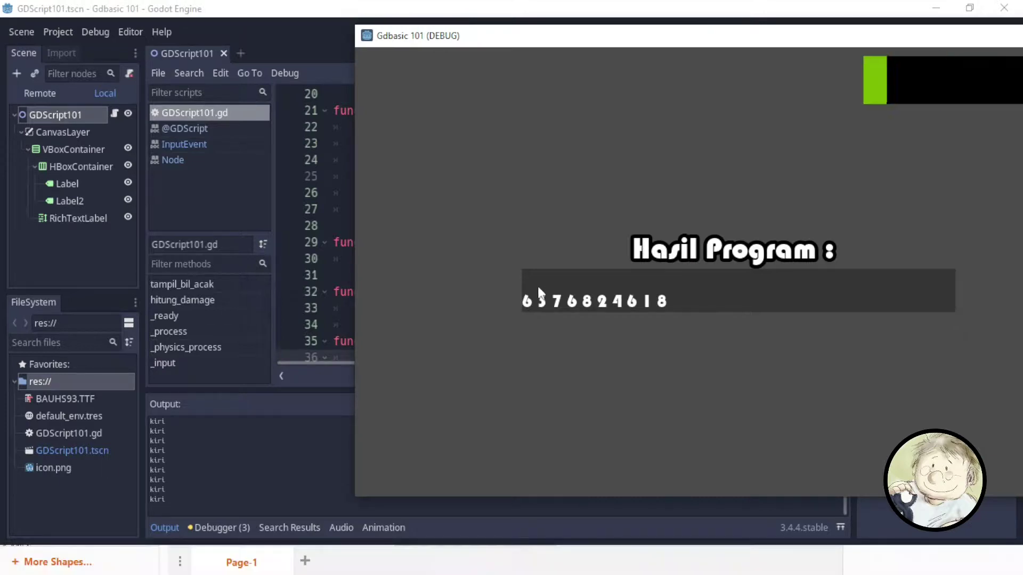
pyautogui.moveTo(810, 38); pyautogui.dragTo(517, 89)
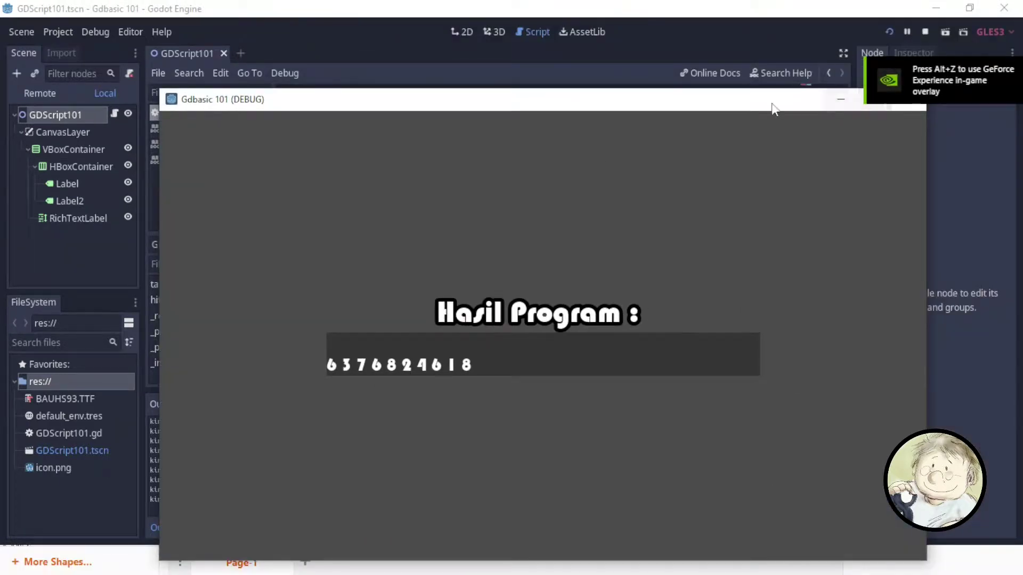
pyautogui.click(811, 86)
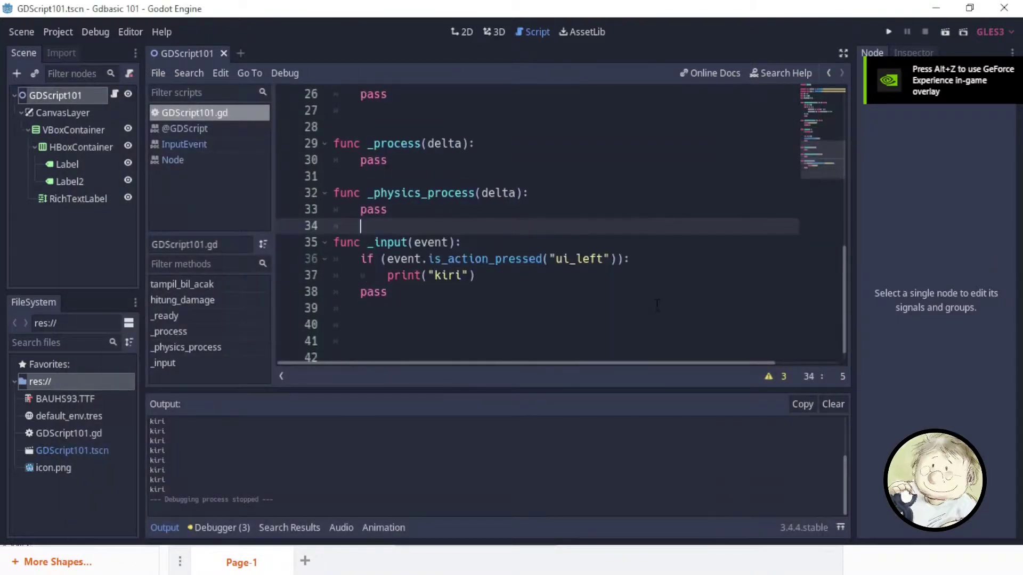
pyautogui.click(167, 529)
pyautogui.click(483, 375)
pyautogui.click(484, 325)
pyautogui.click(484, 375)
pyautogui.moveTo(484, 375); pyautogui.dragTo(362, 358)
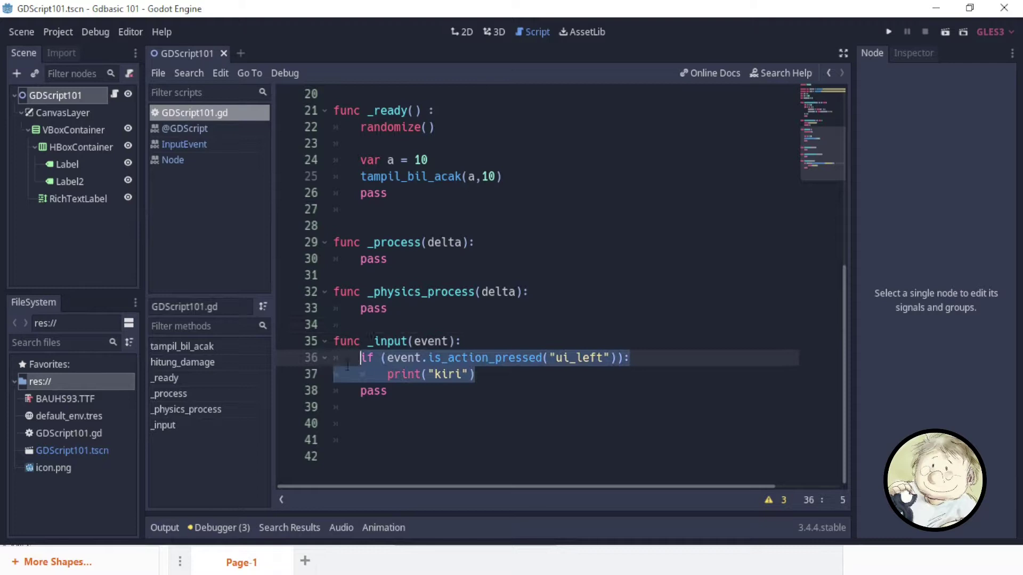
pyautogui.click(494, 379)
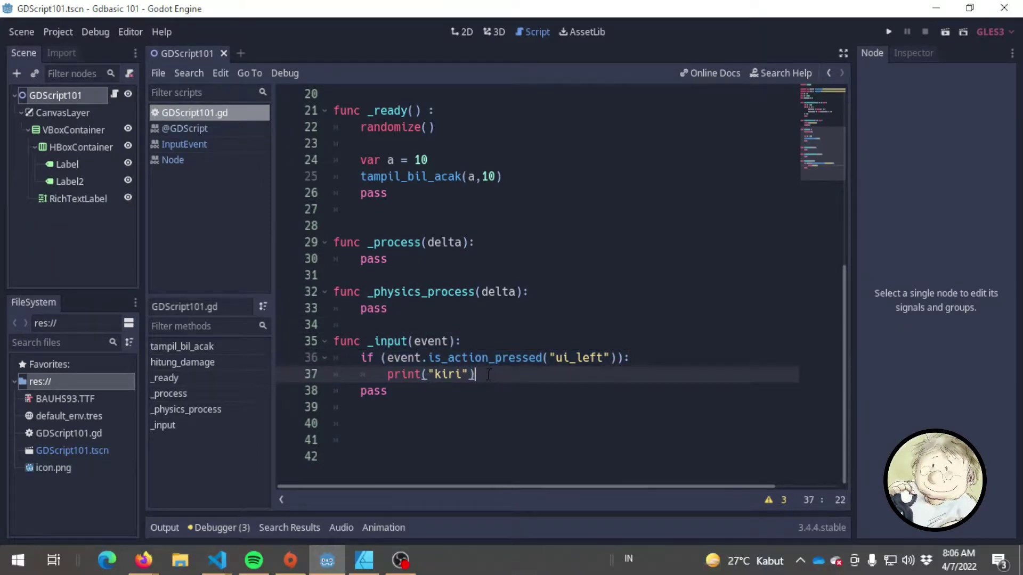
pyautogui.moveTo(489, 375); pyautogui.dragTo(295, 364)
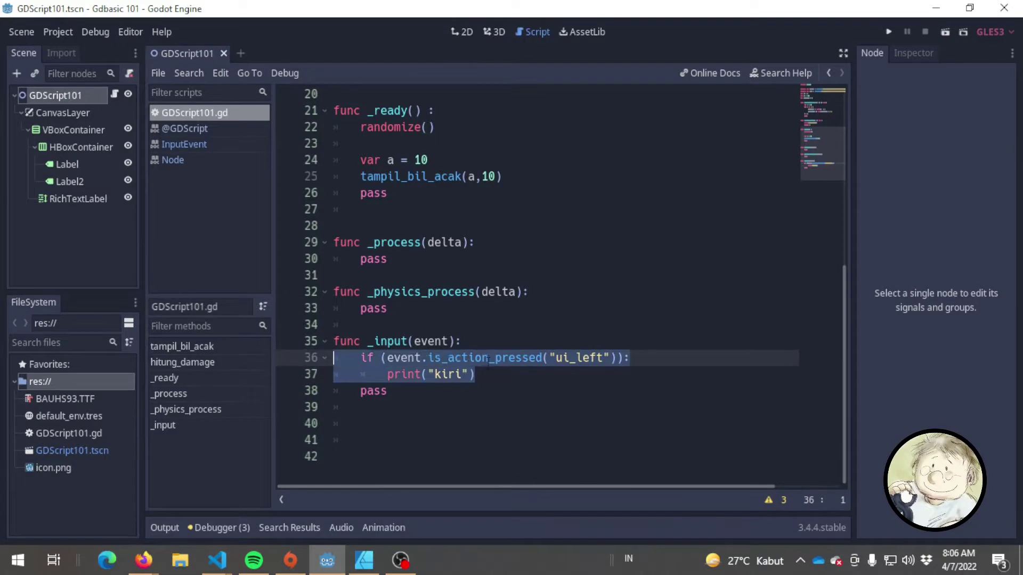
pyautogui.click(517, 374)
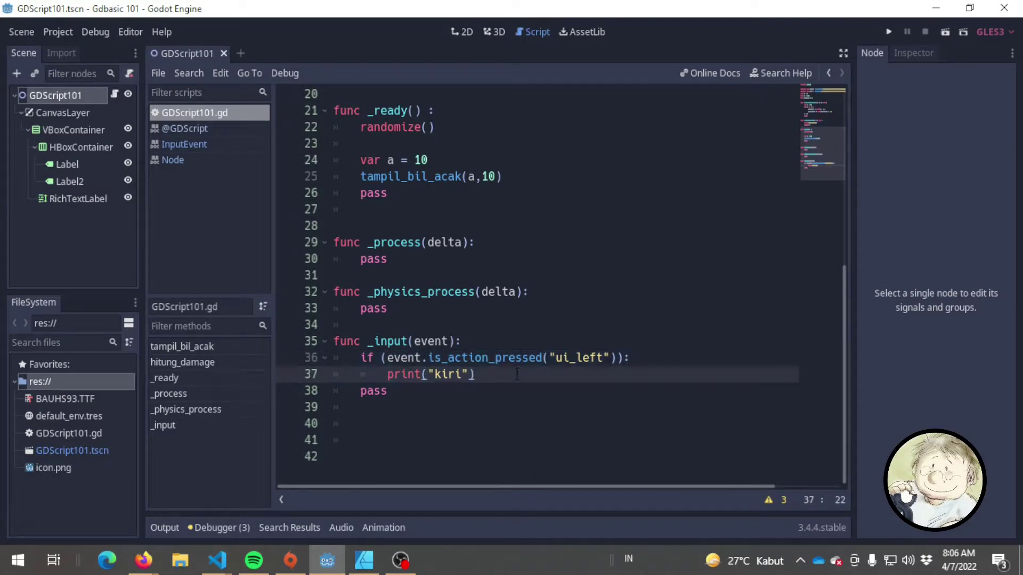
pyautogui.moveTo(516, 374); pyautogui.dragTo(451, 358)
pyautogui.click(523, 379)
pyautogui.moveTo(523, 379); pyautogui.dragTo(361, 358)
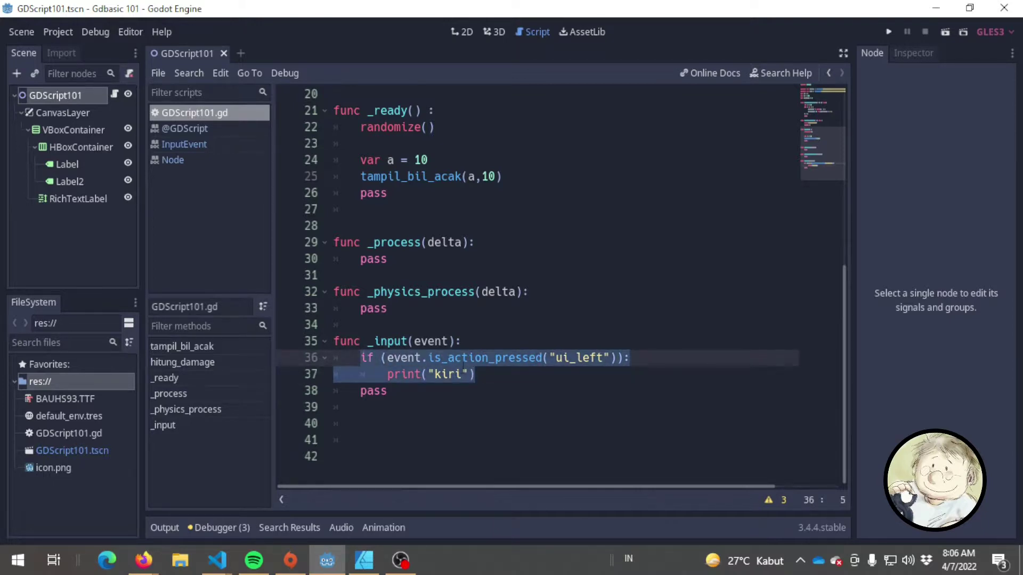
pyautogui.click(482, 242)
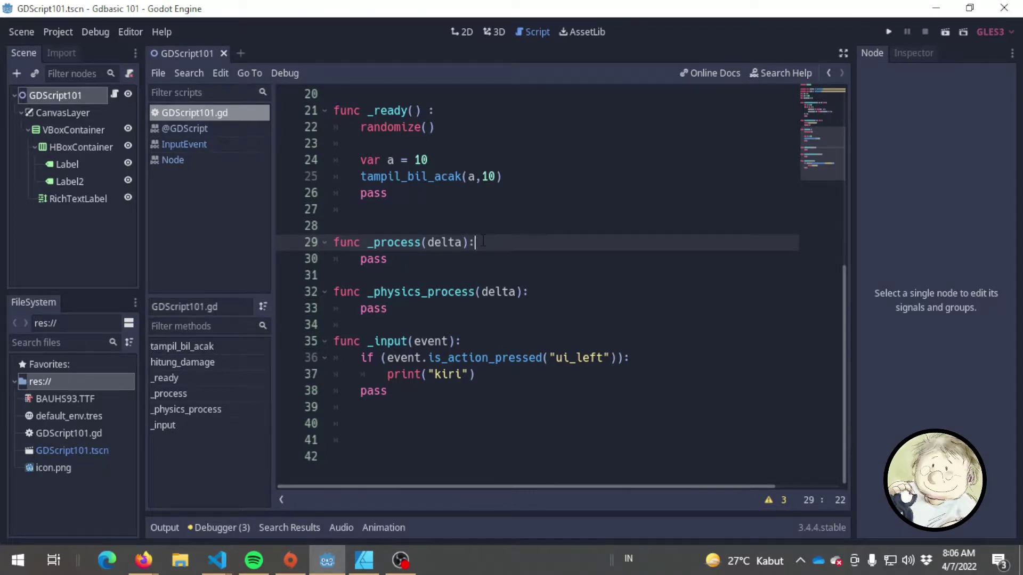
# In _physics_process, write the condition if (Input.is_action_pressed("ui_right")):
pyautogui.press('Down')
pyautogui.press('Down')
pyautogui.press('Down')
pyautogui.press('Down')
pyautogui.press('Return')
pyautogui.press('Return')
pyautogui.press('Up')
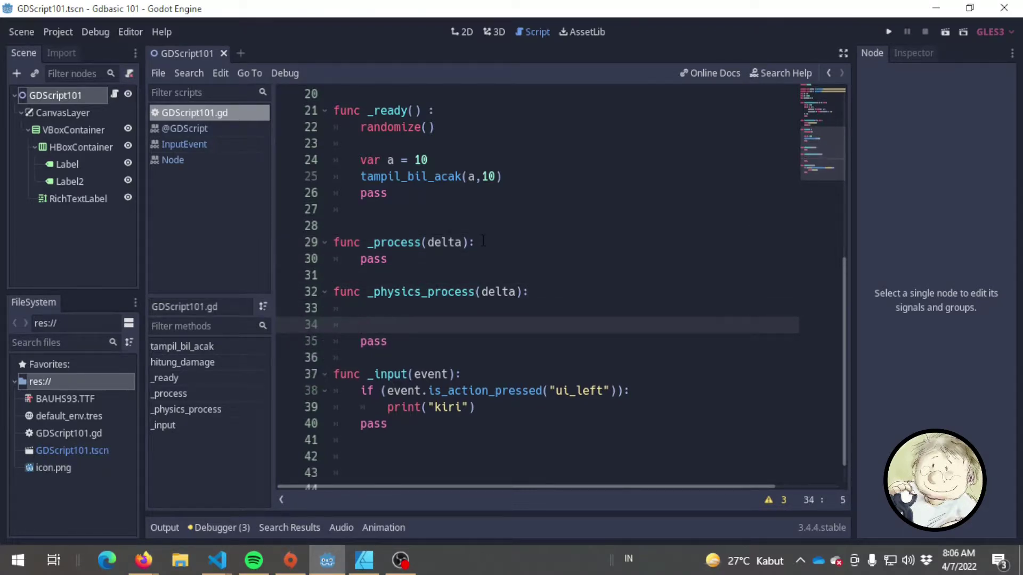
pyautogui.press('Up')
pyautogui.write('if (Input.is_act')
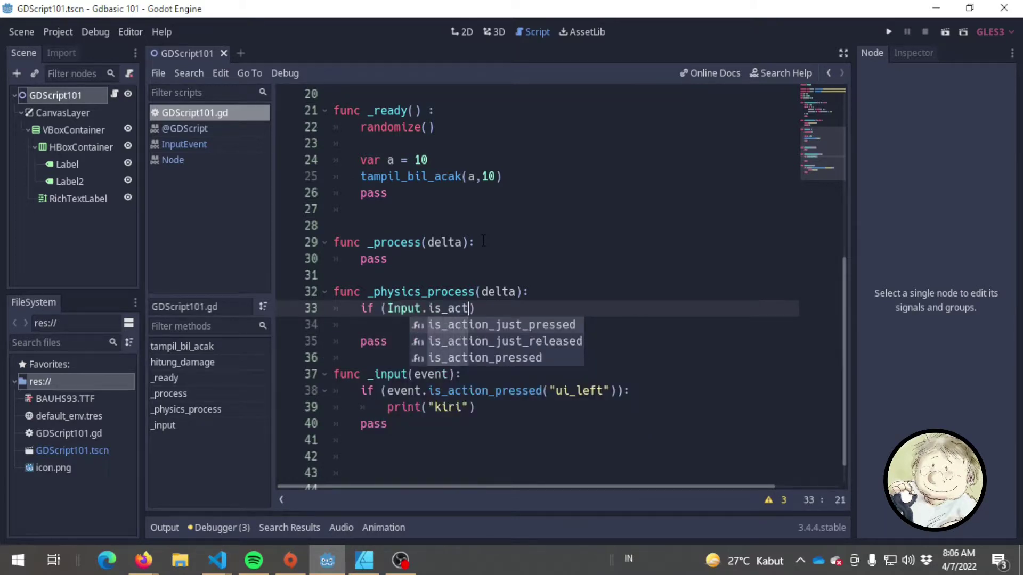
pyautogui.write('ion')
pyautogui.press('Down')
pyautogui.press('Down')
pyautogui.press('Return')
pyautogui.write('"')
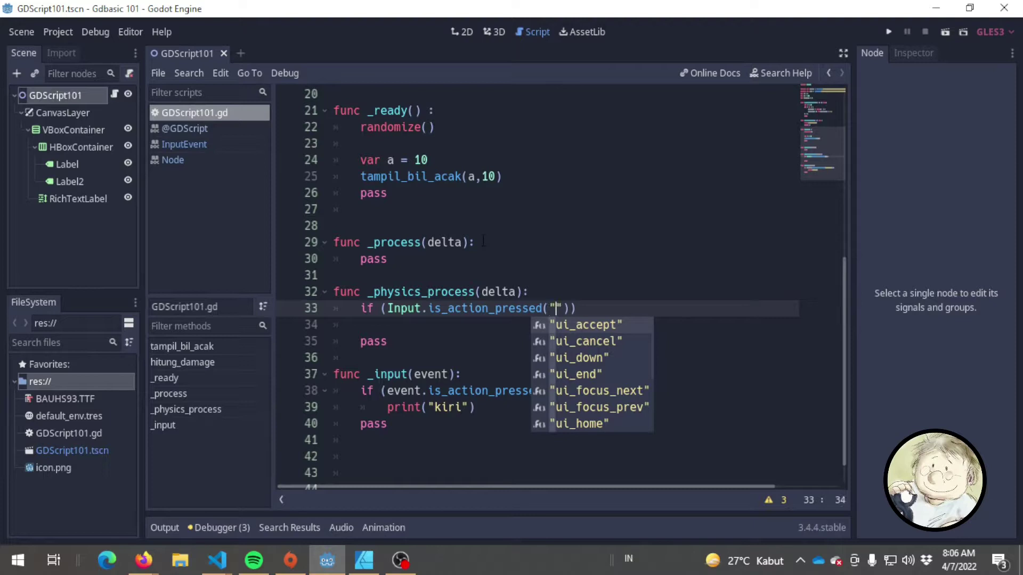
pyautogui.write('ui_ri')
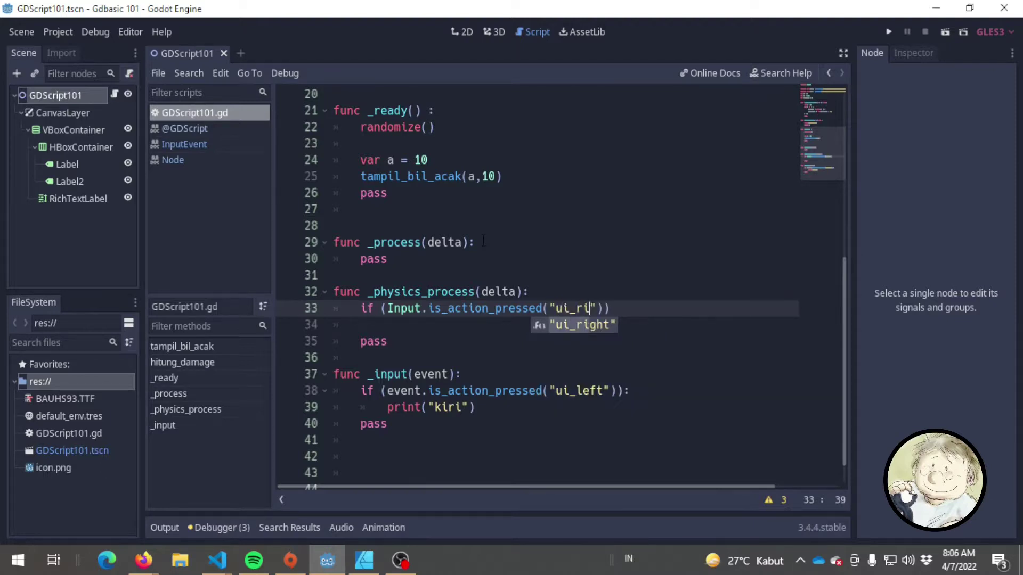
pyautogui.press('Return')
pyautogui.press('Right')
pyautogui.press('Right')
pyautogui.write(':')
# Add print("kanan") beneath the ui_right check and remove the extra blank line above pass
pyautogui.press('Return')
pyautogui.write('priont')
pyautogui.press('Return')
pyautogui.press('Home')
pyautogui.press('BackSpace')
pyautogui.press('BackSpace')
pyautogui.press('BackSpace')
pyautogui.press('BackSpace')
pyautogui.write('nt("kanan"')
pyautogui.press('Right')
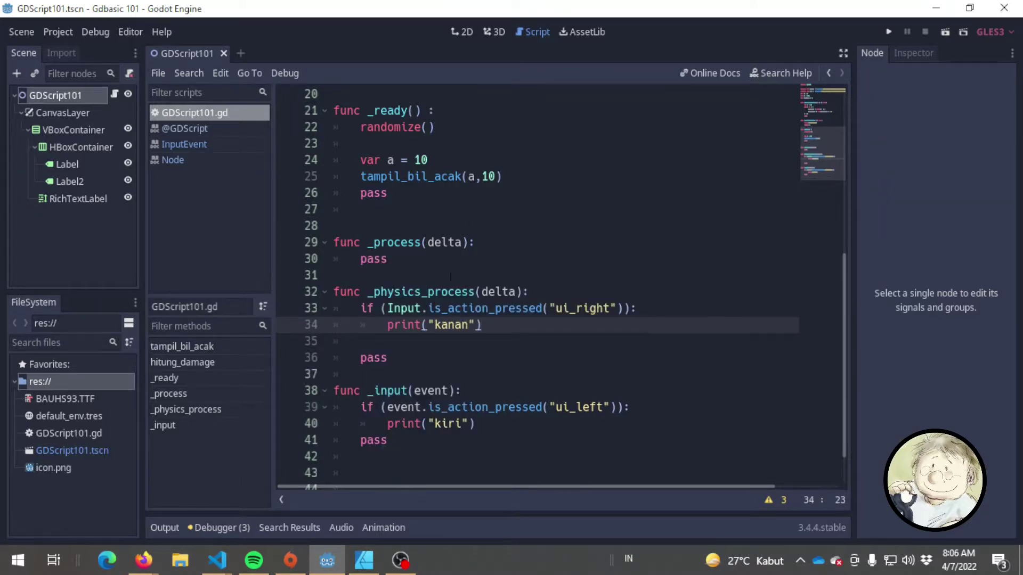
pyautogui.press('Down')
pyautogui.press('BackSpace')
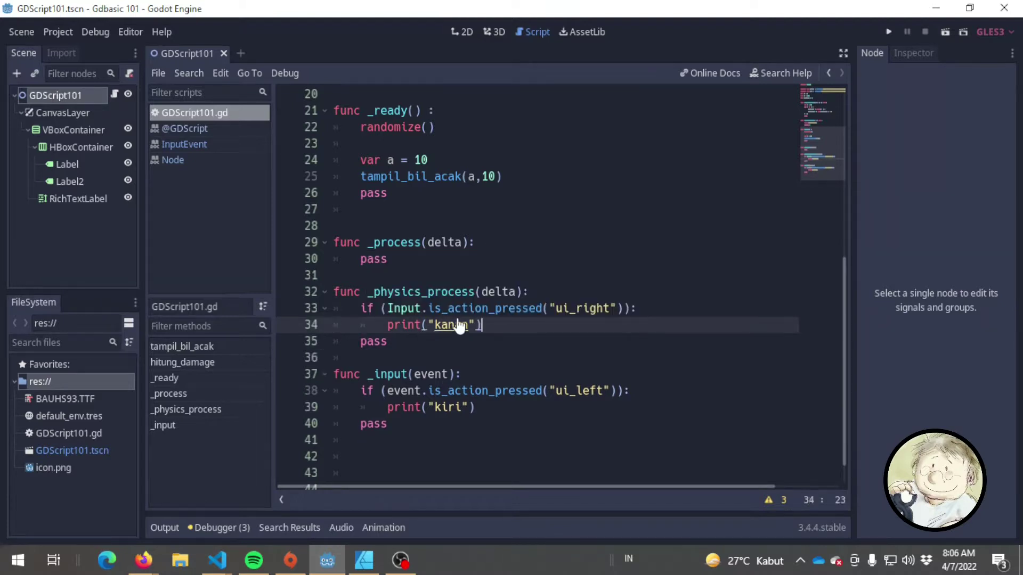
pyautogui.click(488, 308)
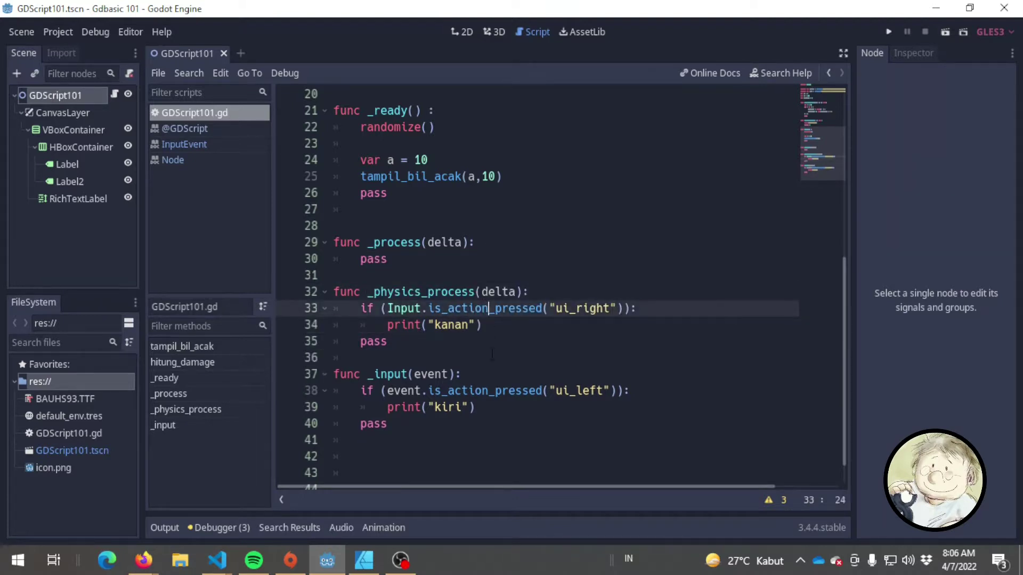
pyautogui.click(485, 405)
pyautogui.click(484, 424)
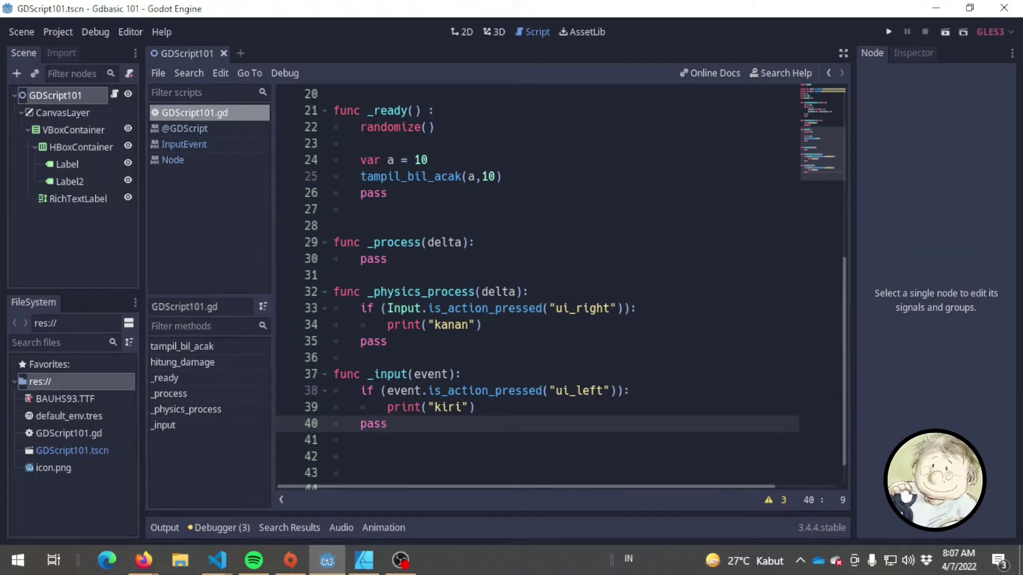
pyautogui.click(374, 375)
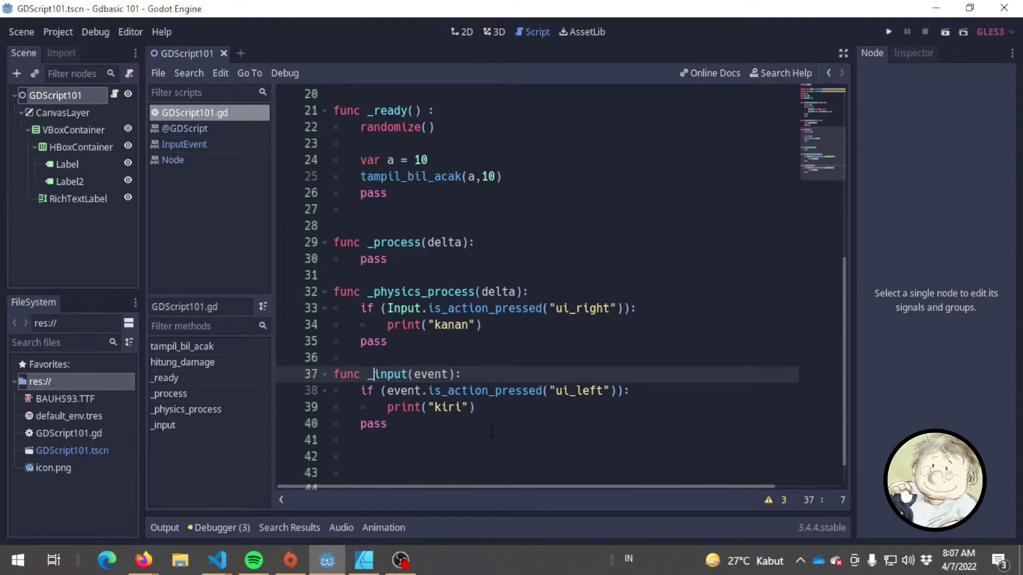
pyautogui.doubleClick(476, 292)
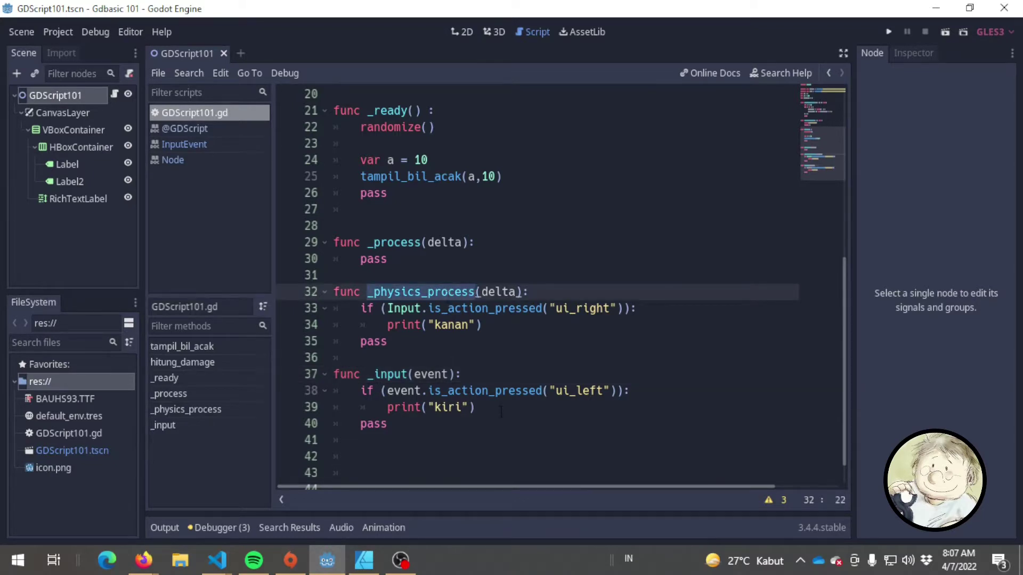
pyautogui.click(355, 308)
pyautogui.moveTo(355, 308); pyautogui.dragTo(507, 330)
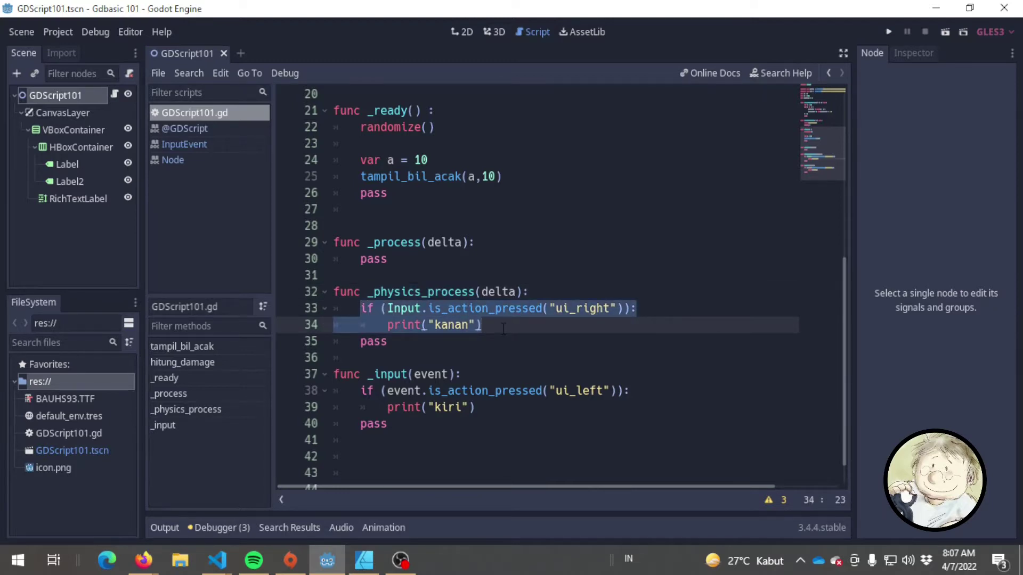
pyautogui.moveTo(504, 326); pyautogui.dragTo(299, 317)
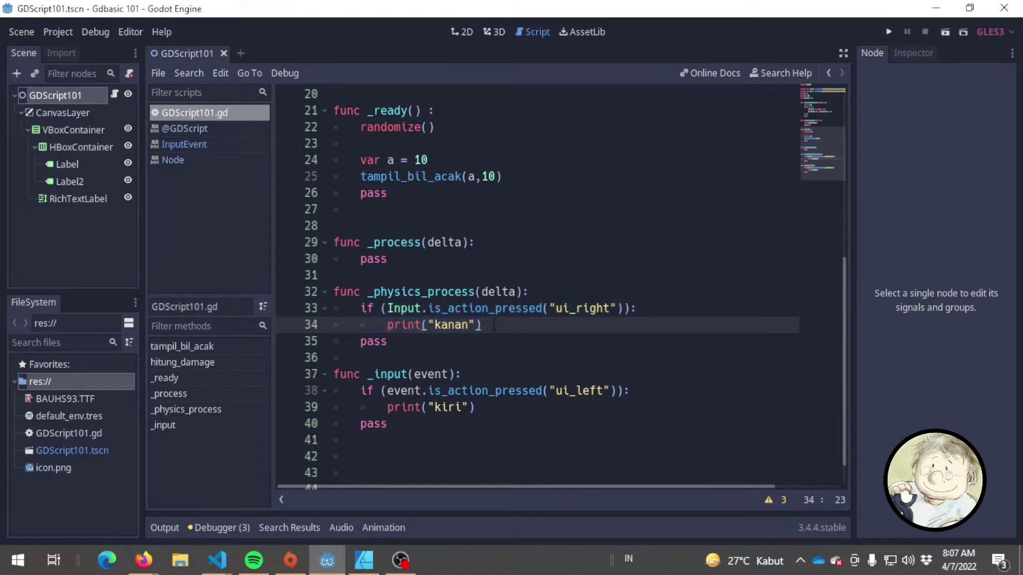
pyautogui.click(394, 423)
pyautogui.moveTo(475, 407); pyautogui.dragTo(301, 392)
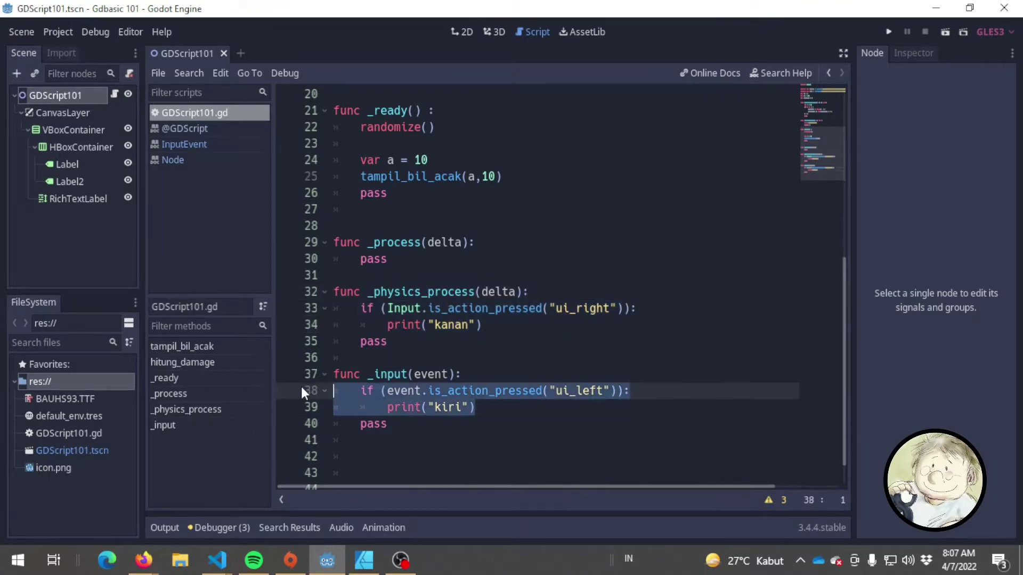
pyautogui.click(510, 411)
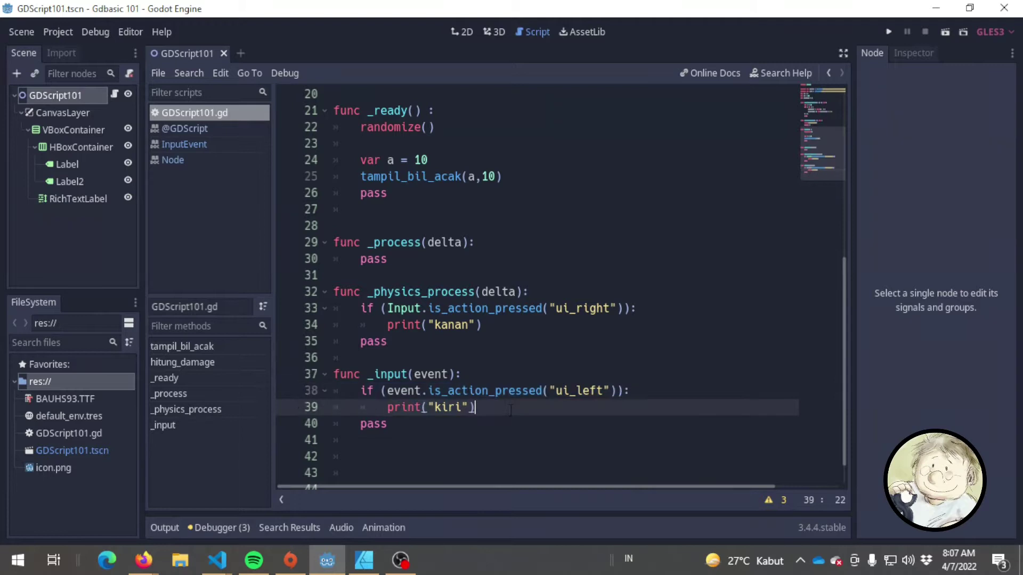
pyautogui.click(530, 309)
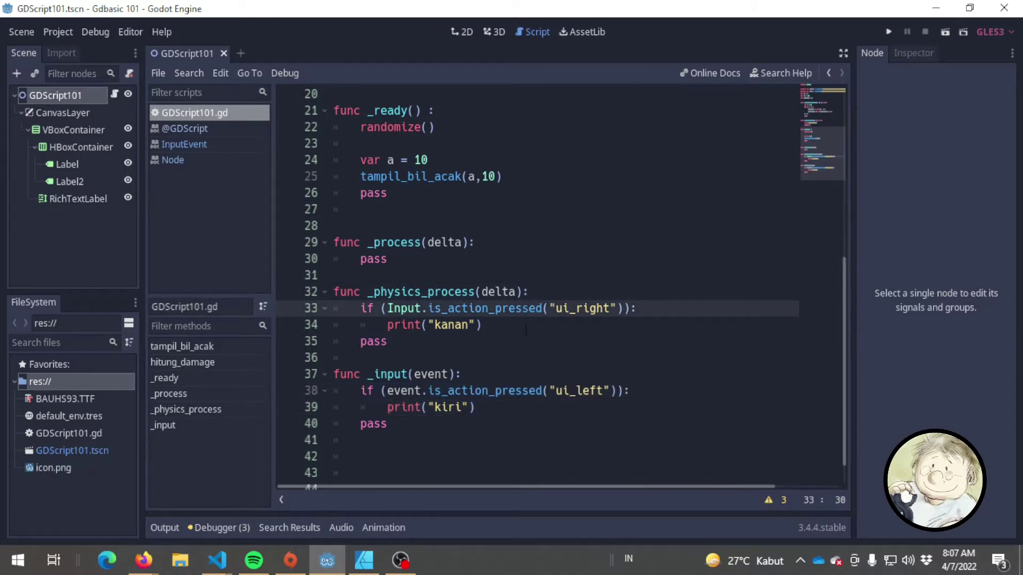
pyautogui.moveTo(483, 325); pyautogui.dragTo(342, 310)
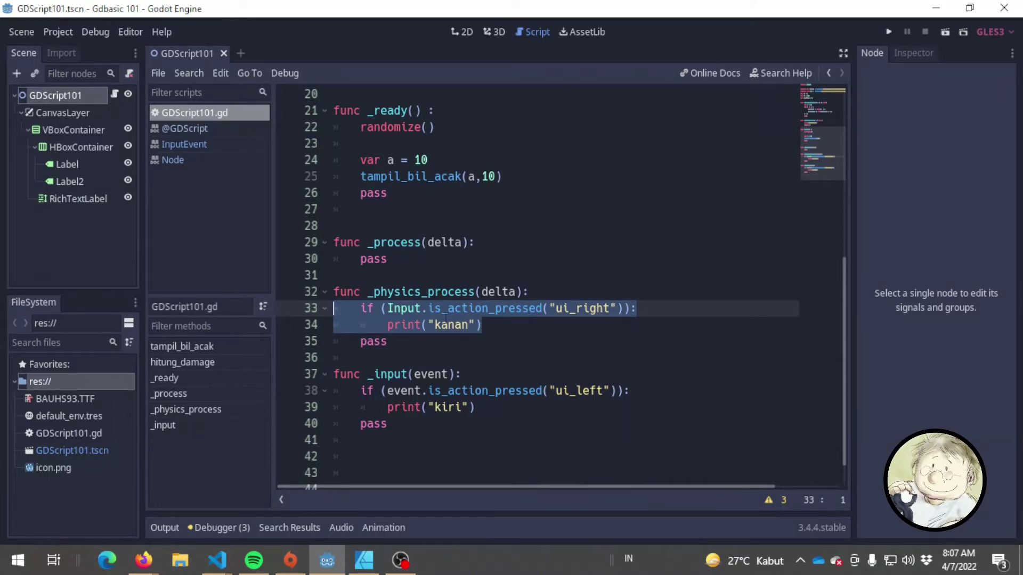
pyautogui.click(466, 440)
pyautogui.click(461, 407)
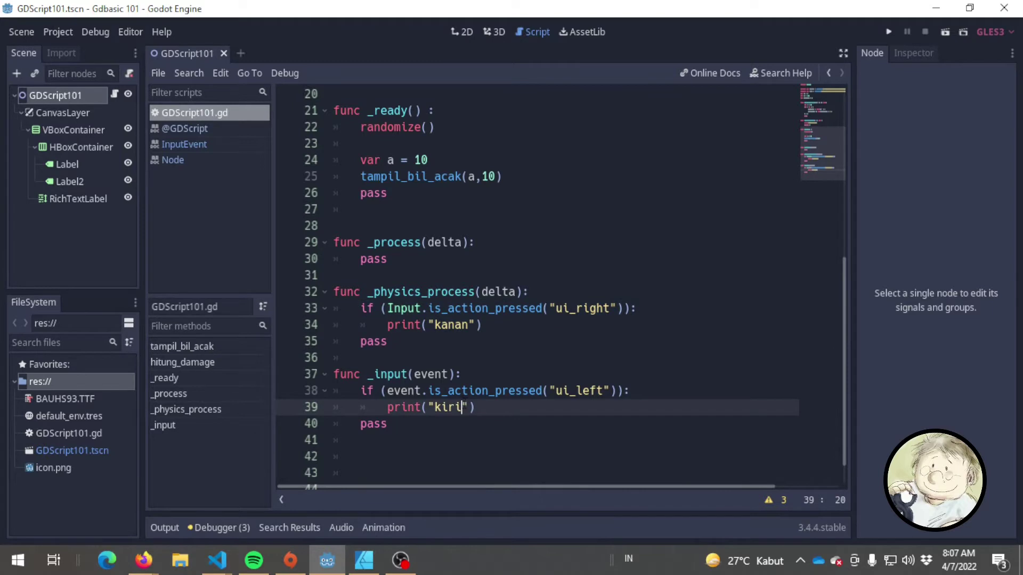
pyautogui.moveTo(483, 325); pyautogui.dragTo(349, 315)
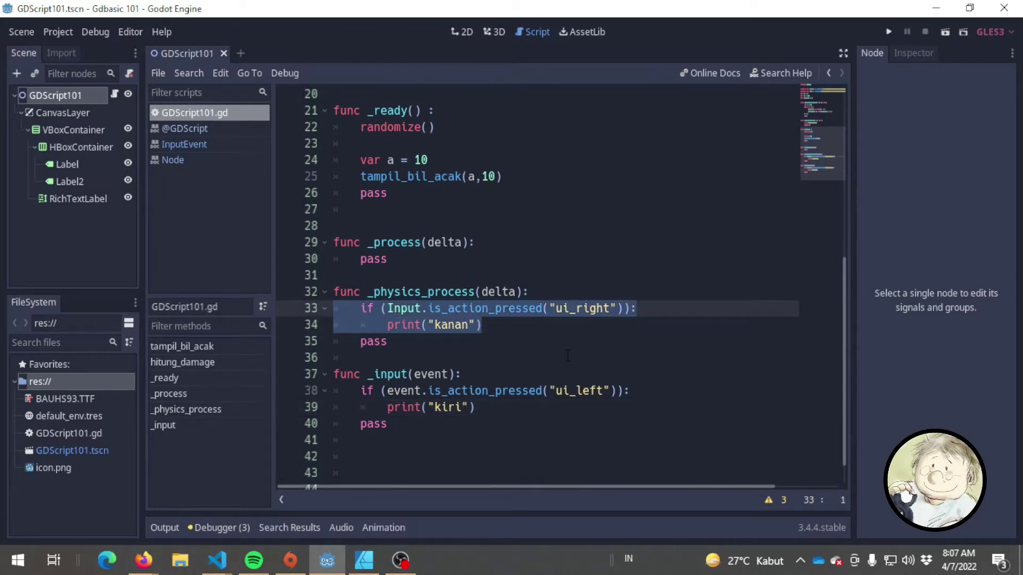
pyautogui.click(512, 325)
pyautogui.click(440, 292)
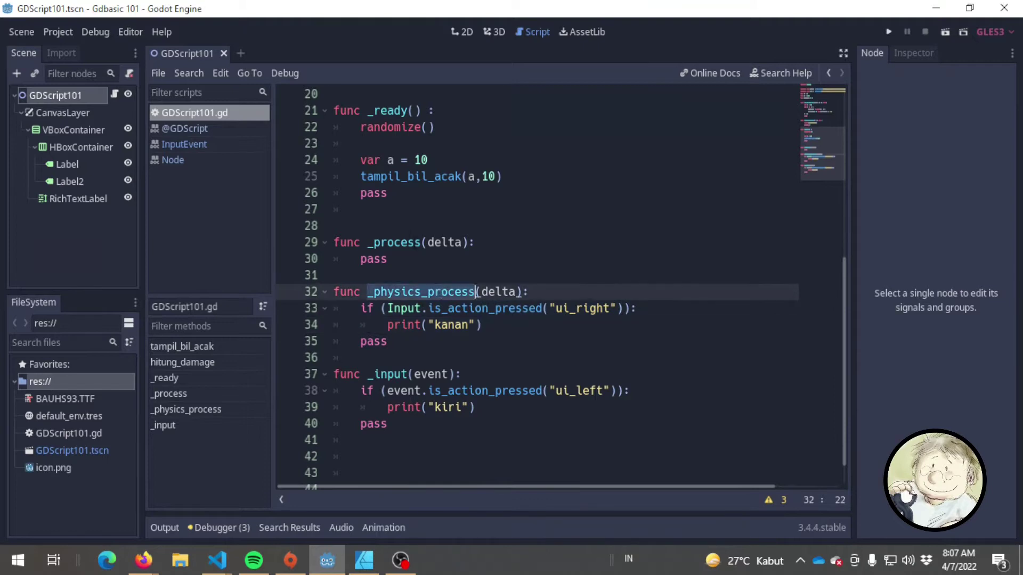
pyautogui.click(423, 243)
pyautogui.click(515, 326)
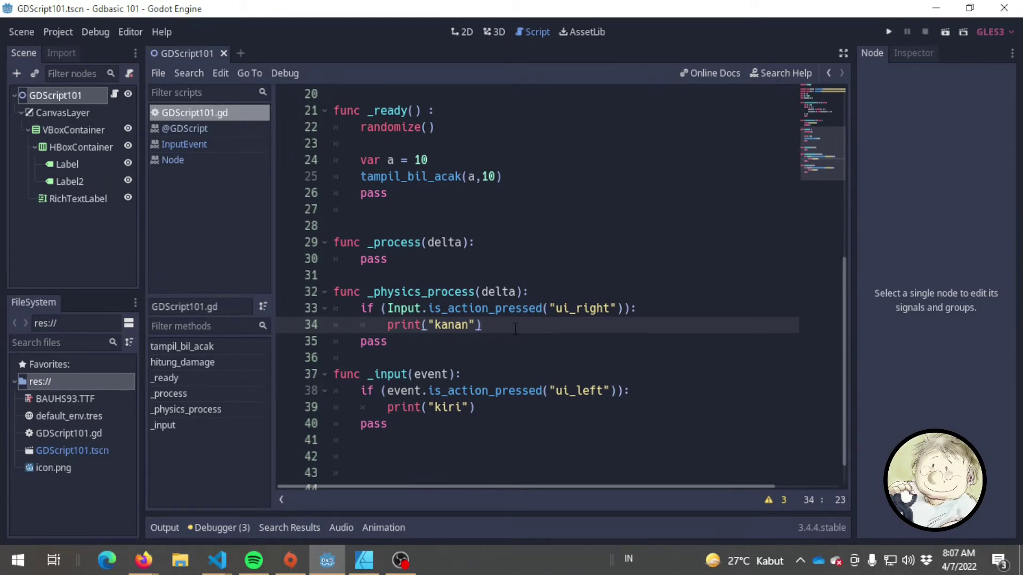
pyautogui.click(517, 409)
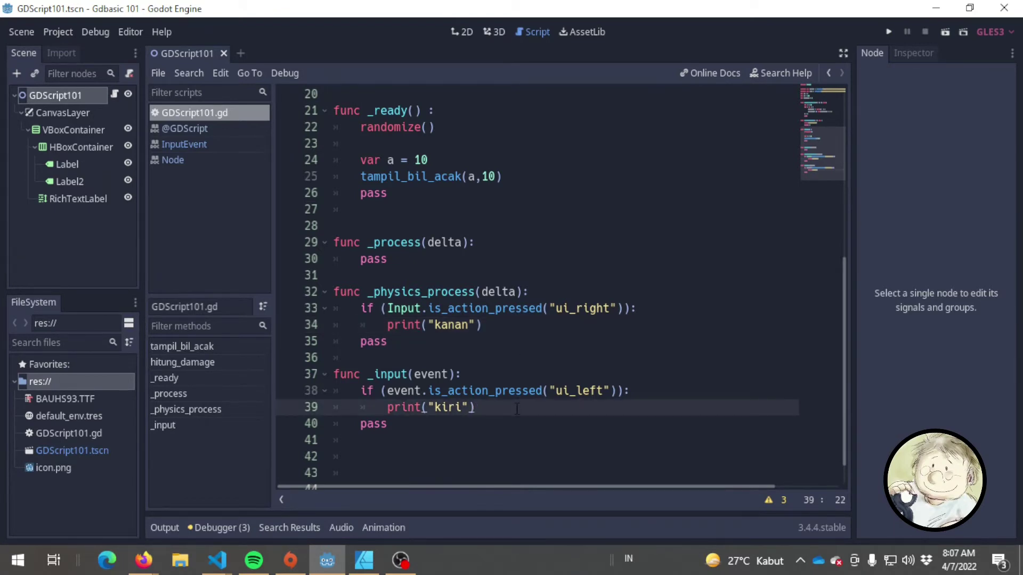